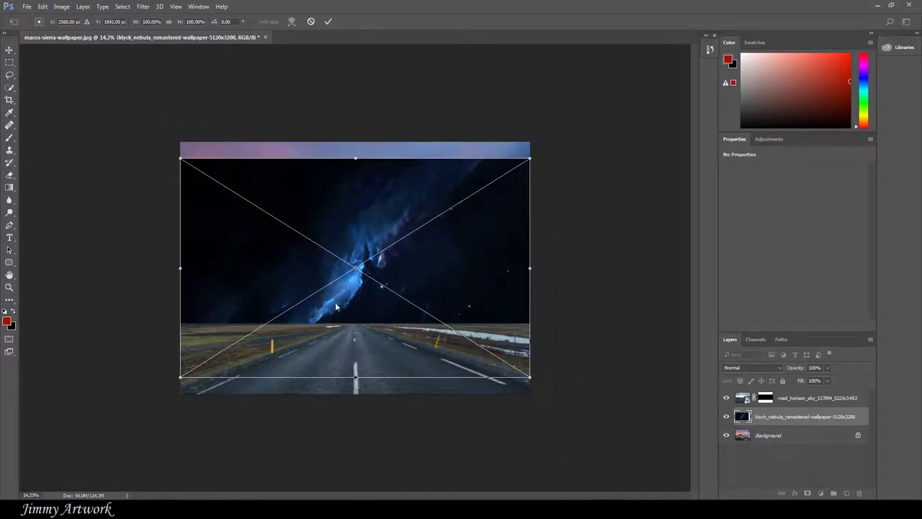
Align the placed nebula image's top edge with the canvas top and commit it
{"action": "left_click_drag", "start_coordinate": [335, 308], "coordinate": [335, 291]}
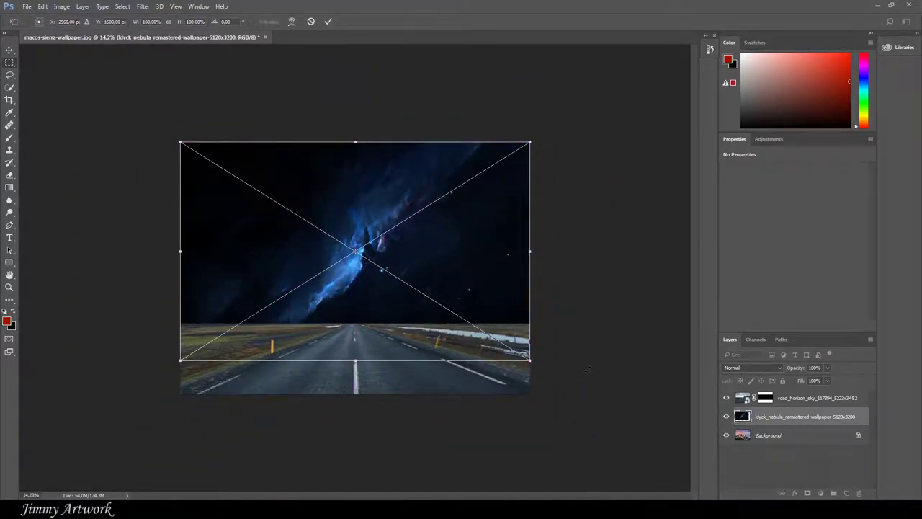
{"action": "key", "text": "Return"}
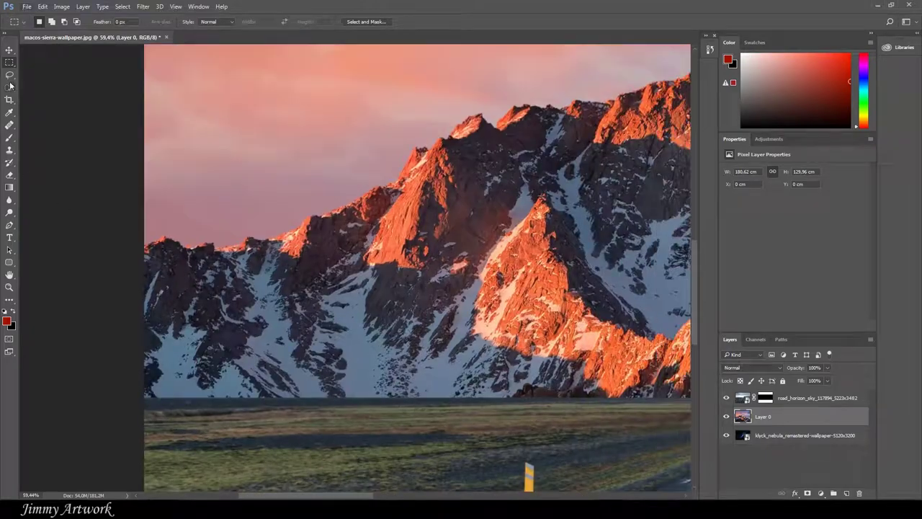
Mask the mountain layer to a quick selection of the mountains, refining it with the Brush
{"action": "left_click", "coordinate": [9, 86]}
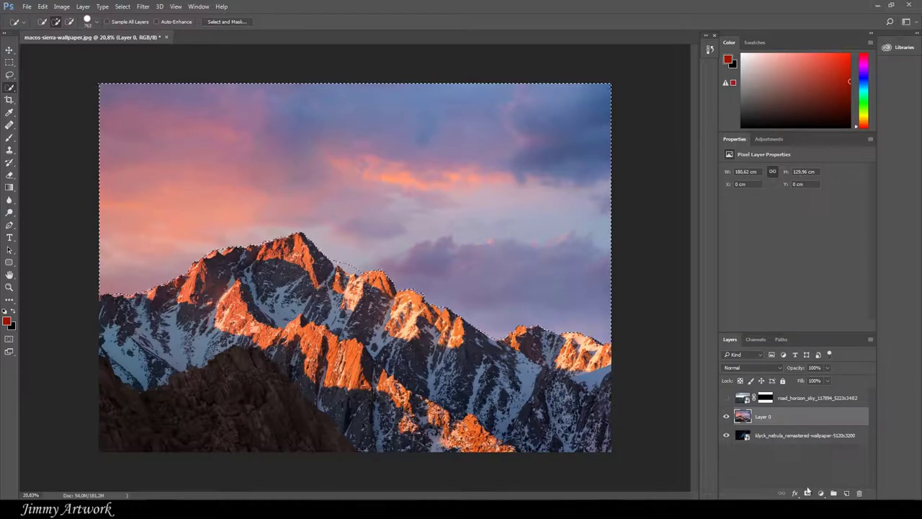
{"action": "left_click", "coordinate": [807, 492]}
{"action": "left_click", "coordinate": [727, 398]}
{"action": "scroll", "coordinate": [294, 277], "scroll_direction": "up", "scroll_amount": 5}
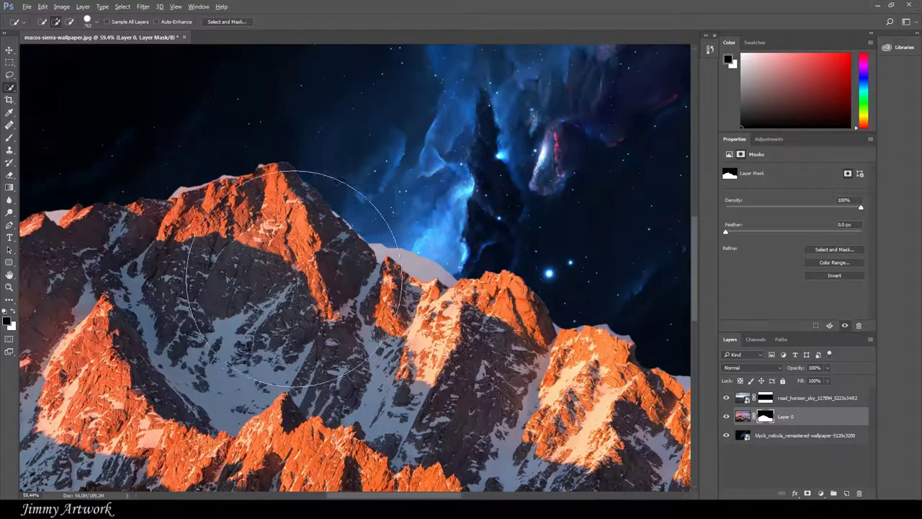
{"action": "left_click", "coordinate": [8, 136]}
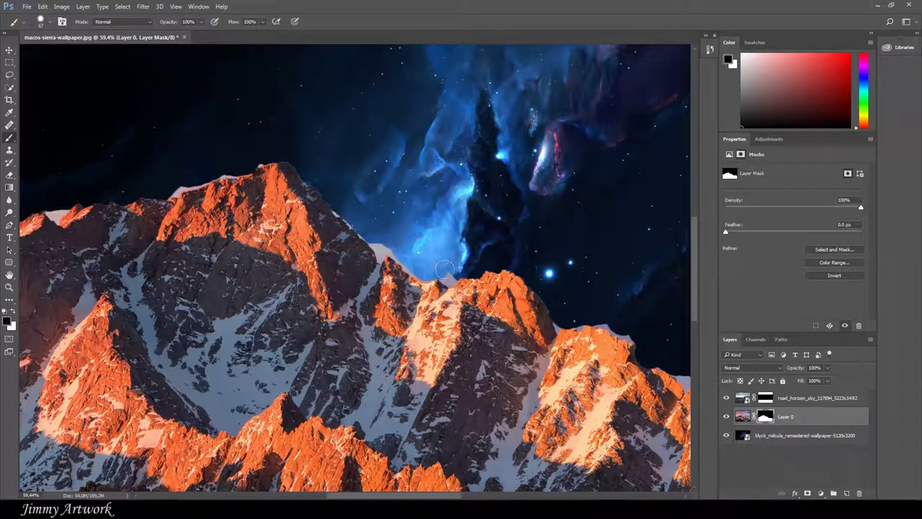
{"action": "left_click", "coordinate": [9, 89]}
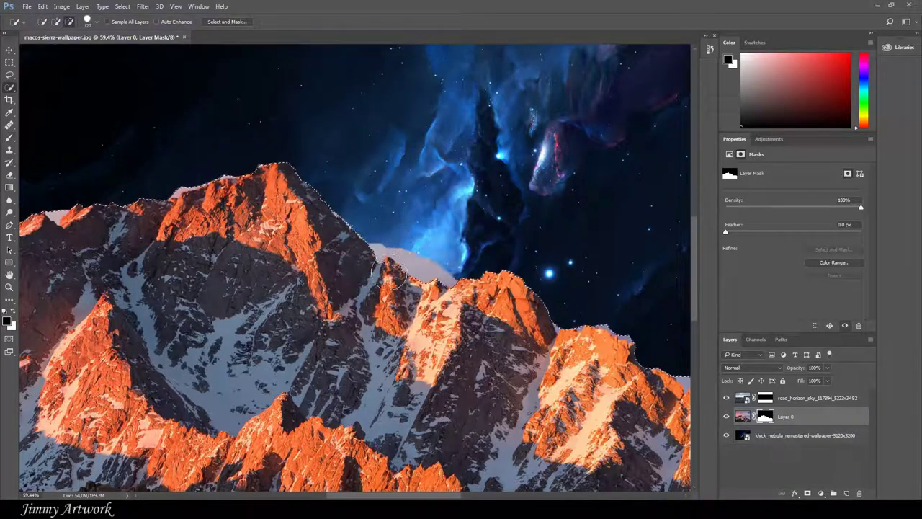
Enlarge the placed ringed-planet image and shift it up and to the right
{"action": "scroll", "coordinate": [185, 178], "scroll_direction": "left", "scroll_amount": 5}
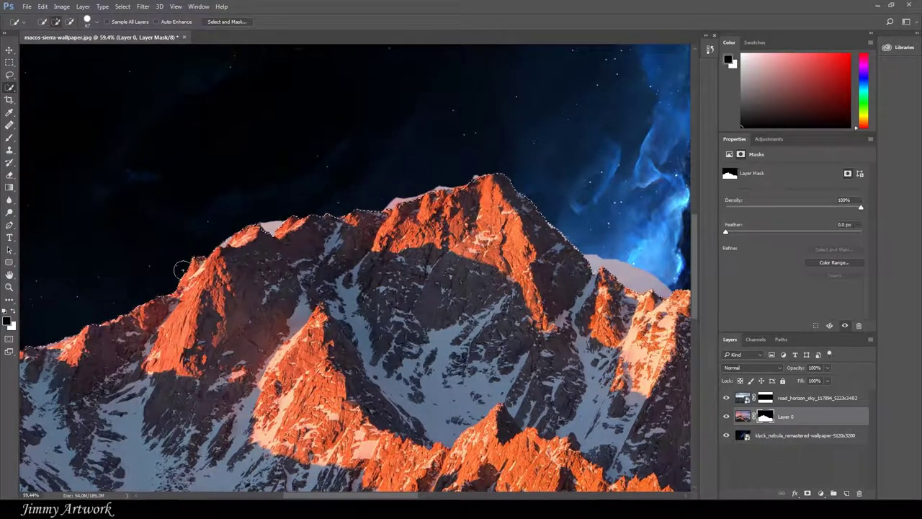
{"action": "scroll", "coordinate": [243, 236], "scroll_direction": "right", "scroll_amount": 5}
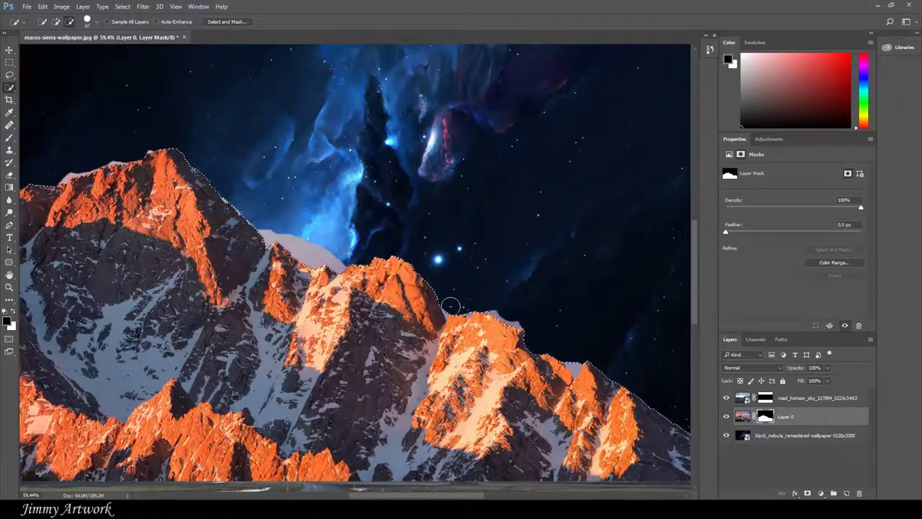
{"action": "scroll", "coordinate": [355, 263], "scroll_direction": "right", "scroll_amount": 5}
{"action": "scroll", "coordinate": [356, 263], "scroll_direction": "down", "scroll_amount": 2}
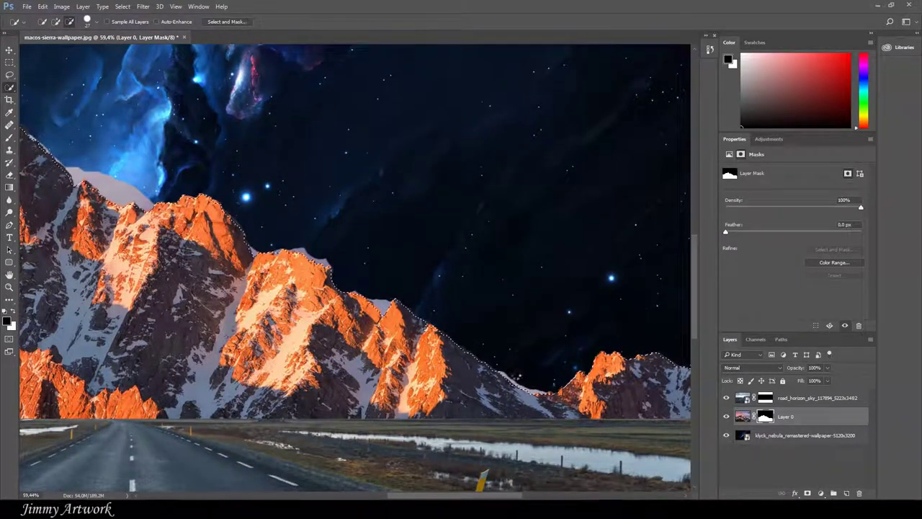
{"action": "scroll", "coordinate": [356, 263], "scroll_direction": "left", "scroll_amount": 5}
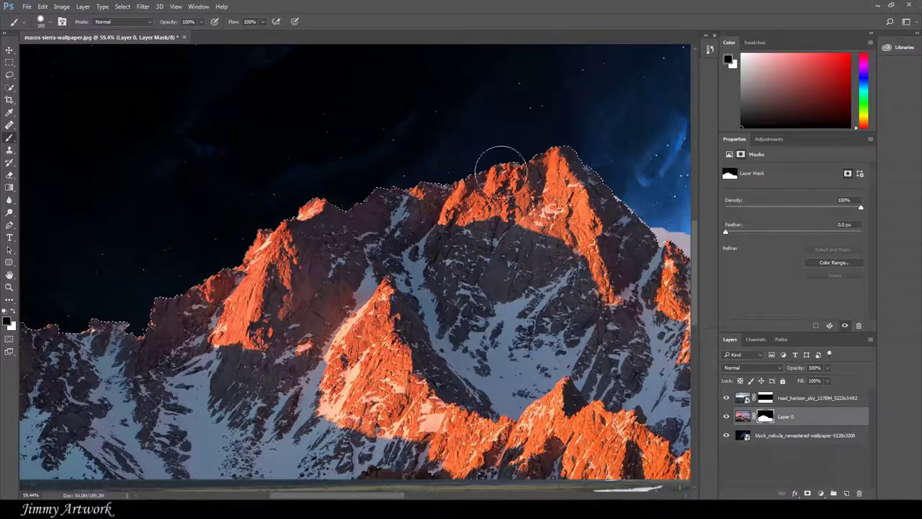
{"action": "scroll", "coordinate": [649, 346], "scroll_direction": "down", "scroll_amount": 5}
{"action": "scroll", "coordinate": [331, 245], "scroll_direction": "up", "scroll_amount": 1}
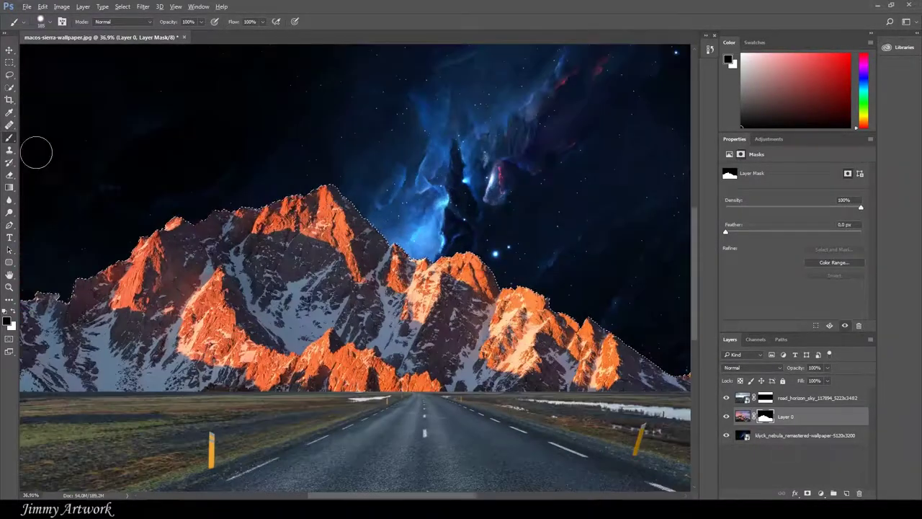
{"action": "scroll", "coordinate": [332, 245], "scroll_direction": "up", "scroll_amount": 3}
{"action": "scroll", "coordinate": [331, 245], "scroll_direction": "up", "scroll_amount": 3}
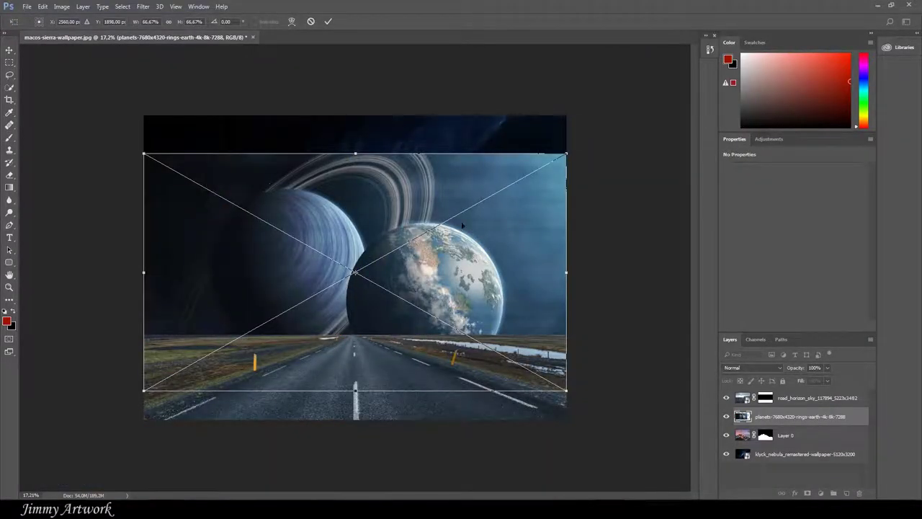
{"action": "left_click_drag", "start_coordinate": [462, 225], "coordinate": [591, 261]}
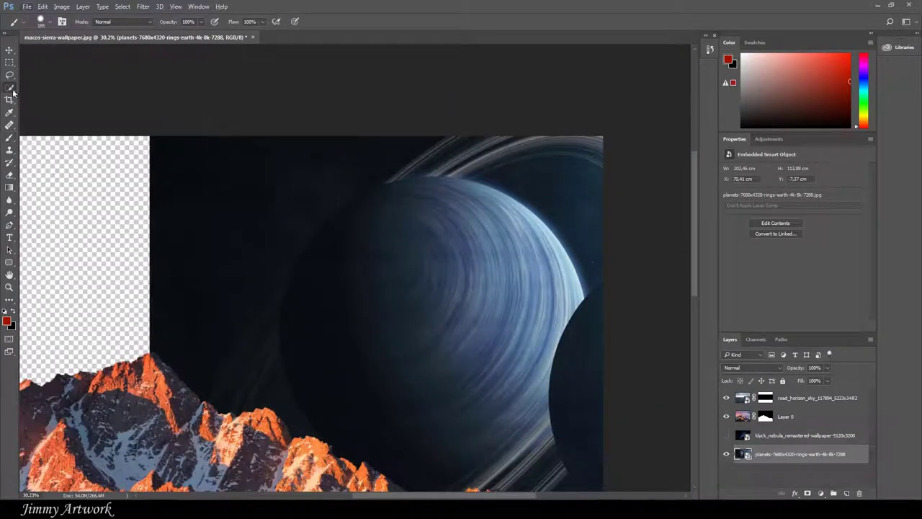
Quick-select the dark planet and extend the selection along its rings
{"action": "left_click", "coordinate": [10, 88]}
{"action": "left_click_drag", "start_coordinate": [397, 230], "coordinate": [391, 99]}
{"action": "left_click_drag", "start_coordinate": [195, 298], "coordinate": [311, 333]}
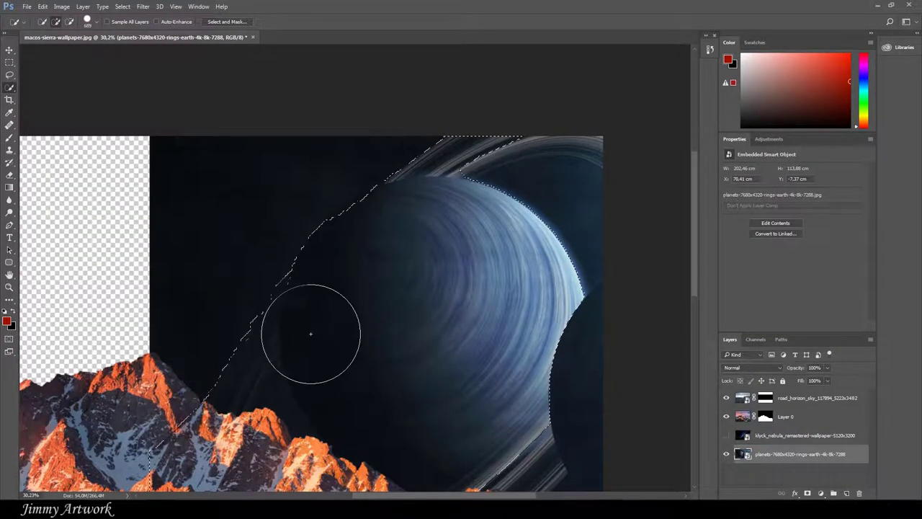
{"action": "left_click_drag", "start_coordinate": [375, 242], "coordinate": [238, 326]}
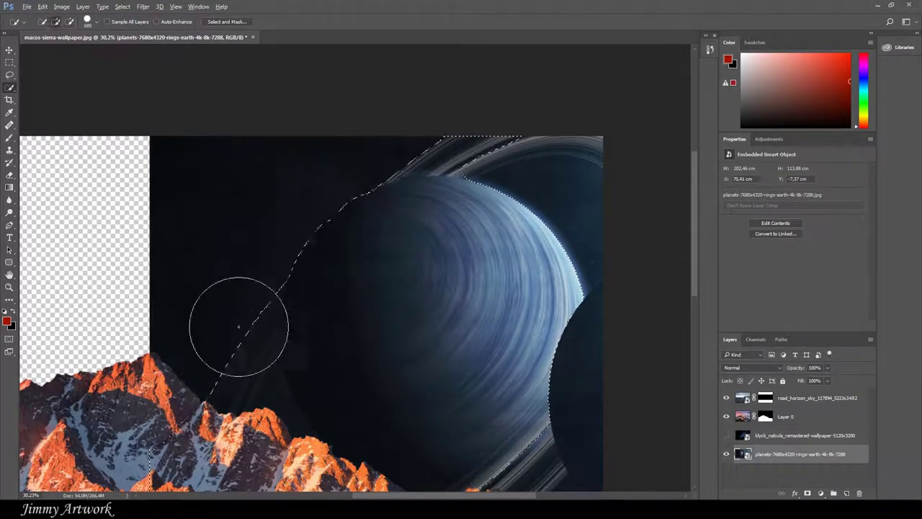
{"action": "scroll", "coordinate": [535, 360], "scroll_direction": "right", "scroll_amount": 5}
{"action": "left_click_drag", "start_coordinate": [264, 237], "coordinate": [249, 237]}
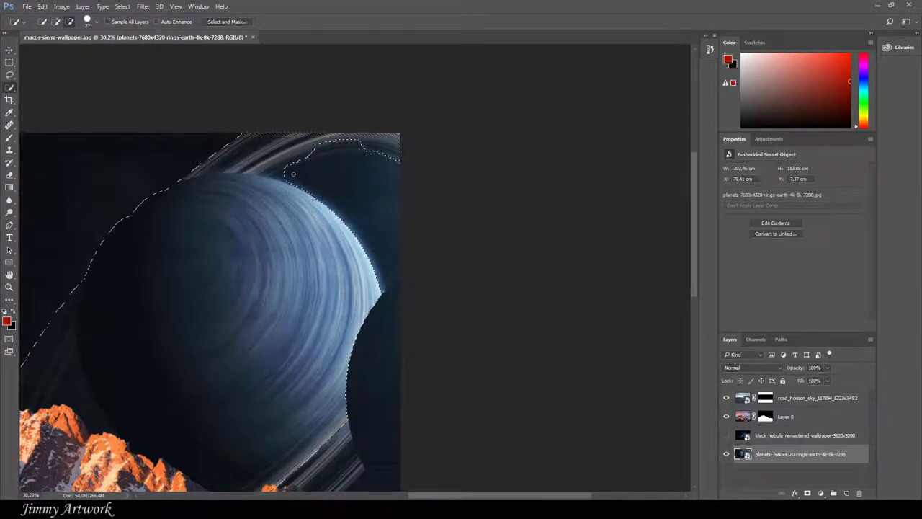
{"action": "scroll", "coordinate": [320, 155], "scroll_direction": "up", "scroll_amount": 5}
{"action": "mouse_move", "coordinate": [442, 133]}
{"action": "left_mouse_down"}
{"action": "mouse_move", "coordinate": [173, 221]}
{"action": "mouse_move", "coordinate": [170, 238]}
{"action": "mouse_move", "coordinate": [150, 235]}
{"action": "mouse_move", "coordinate": [161, 223]}
{"action": "mouse_move", "coordinate": [108, 233]}
{"action": "left_mouse_up"}
{"action": "scroll", "coordinate": [107, 233], "scroll_direction": "down", "scroll_amount": 3}
{"action": "scroll", "coordinate": [684, 304], "scroll_direction": "right", "scroll_amount": 5}
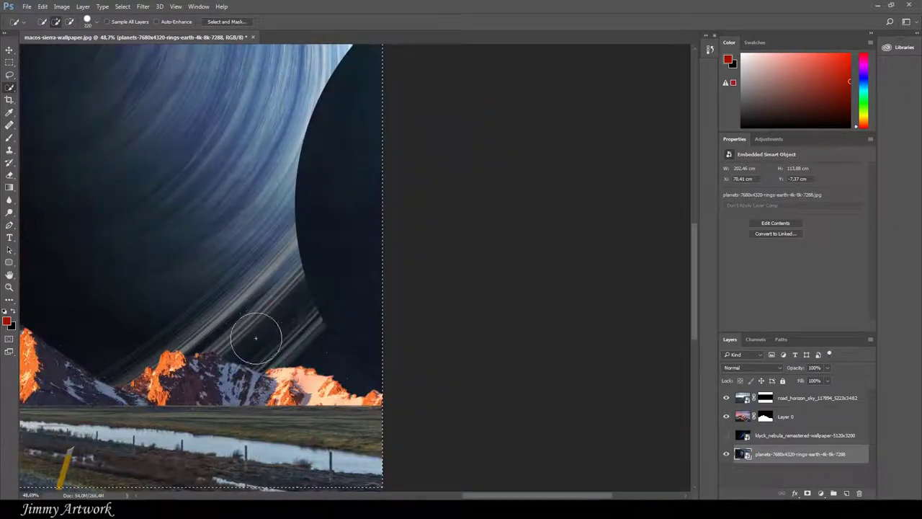
{"action": "scroll", "coordinate": [341, 334], "scroll_direction": "up", "scroll_amount": 4}
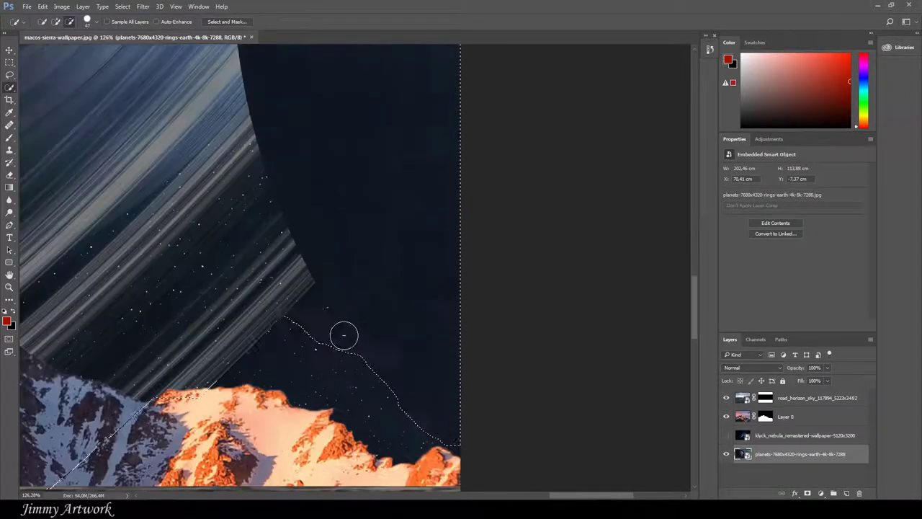
{"action": "scroll", "coordinate": [342, 333], "scroll_direction": "up", "scroll_amount": 2}
{"action": "scroll", "coordinate": [301, 309], "scroll_direction": "down", "scroll_amount": 5}
{"action": "scroll", "coordinate": [302, 309], "scroll_direction": "down", "scroll_amount": 2}
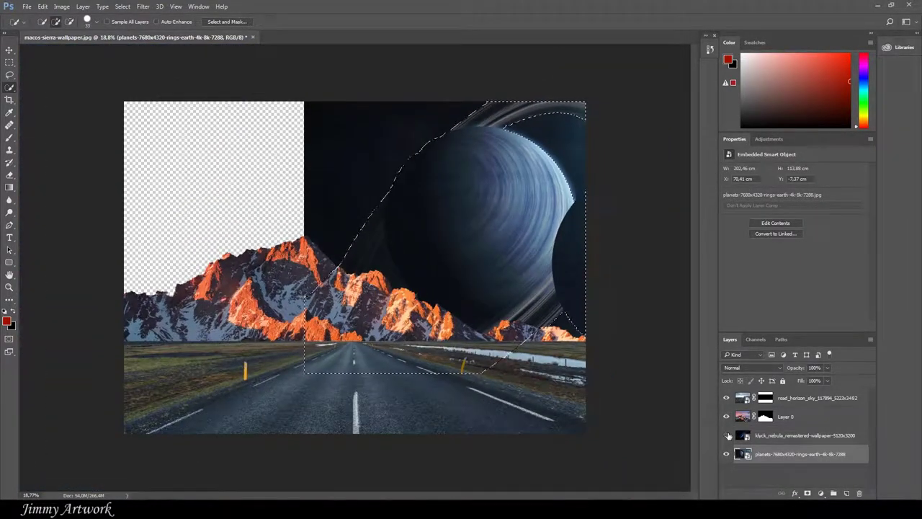
Show the nebula, move the planet layer above it, and mask it to the selection
{"action": "left_click", "coordinate": [727, 435]}
{"action": "left_click", "coordinate": [800, 435]}
{"action": "left_click_drag", "start_coordinate": [746, 436], "coordinate": [746, 432]}
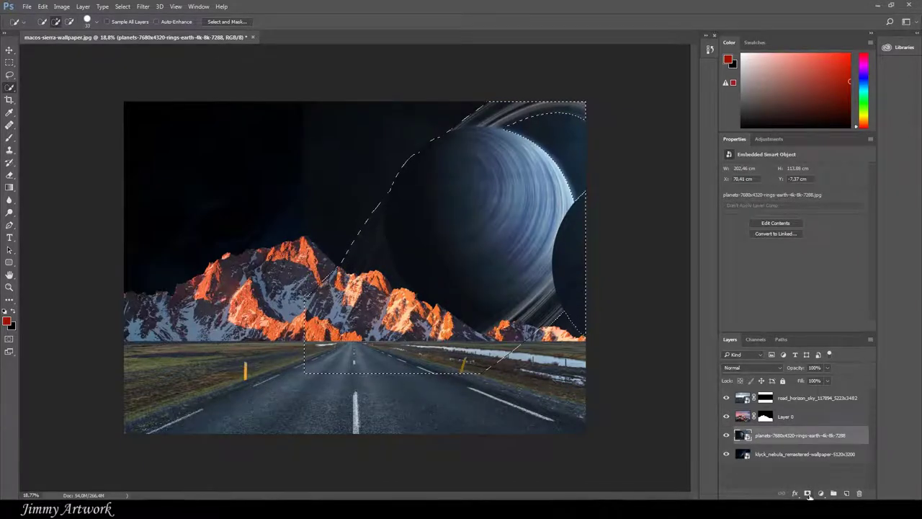
{"action": "scroll", "coordinate": [422, 176], "scroll_direction": "up", "scroll_amount": 3}
{"action": "left_click", "coordinate": [808, 493]}
Brush the planet mask with a smaller brush, feather it 56.4 px, and bring in the starfield
{"action": "left_click", "coordinate": [12, 136]}
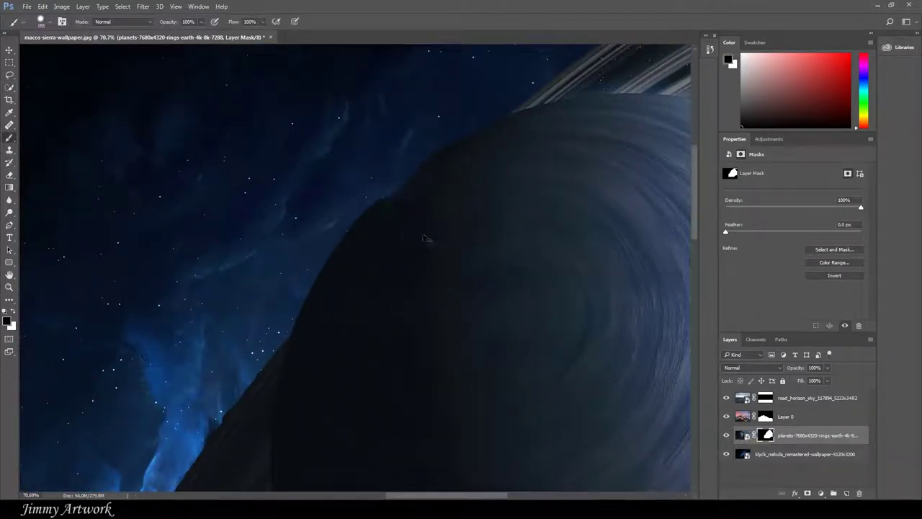
{"action": "key", "text": "bracketleft"}
{"action": "key", "text": "bracketleft"}
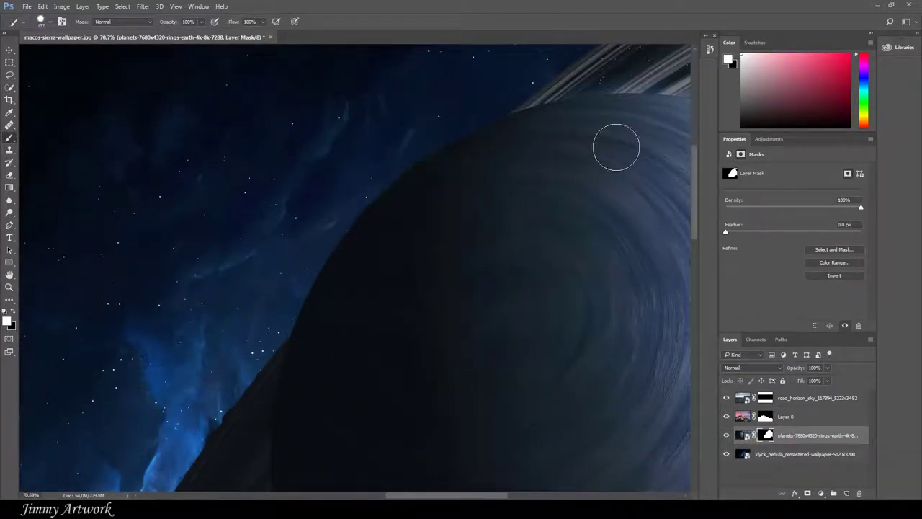
{"action": "scroll", "coordinate": [616, 148], "scroll_direction": "up", "scroll_amount": 5}
{"action": "scroll", "coordinate": [616, 148], "scroll_direction": "right", "scroll_amount": 5}
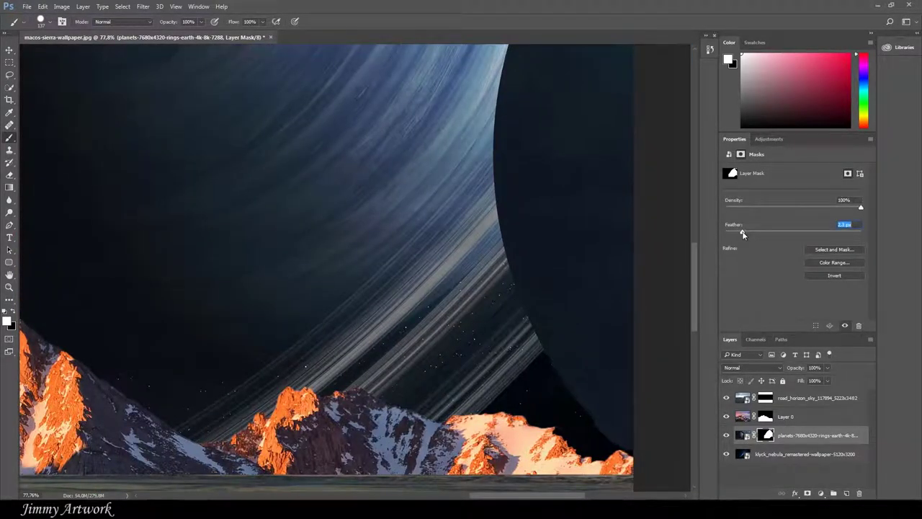
{"action": "left_click_drag", "start_coordinate": [743, 234], "coordinate": [802, 234]}
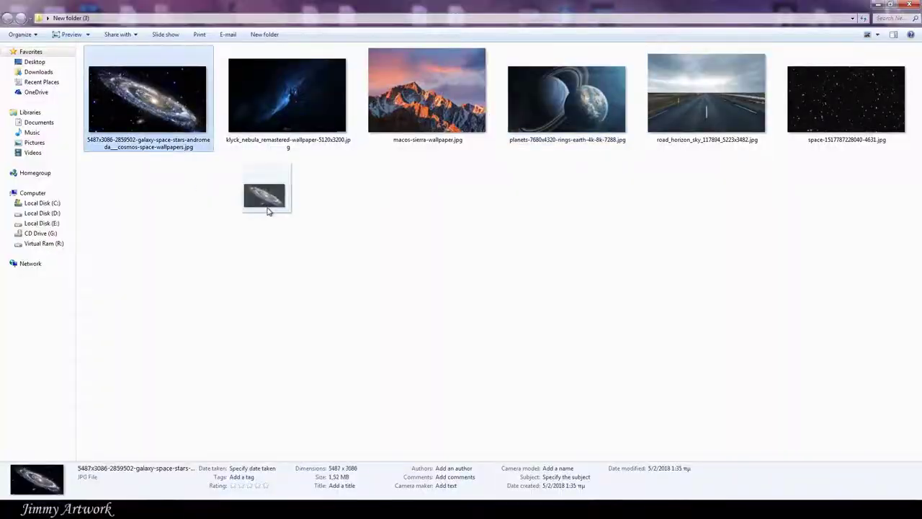
{"action": "left_click_drag", "start_coordinate": [846, 93], "coordinate": [355, 268]}
Enlarge the starfield to cover the canvas, blend it in Screen mode, and lower its opacity
{"action": "left_click_drag", "start_coordinate": [97, 124], "coordinate": [49, 74]}
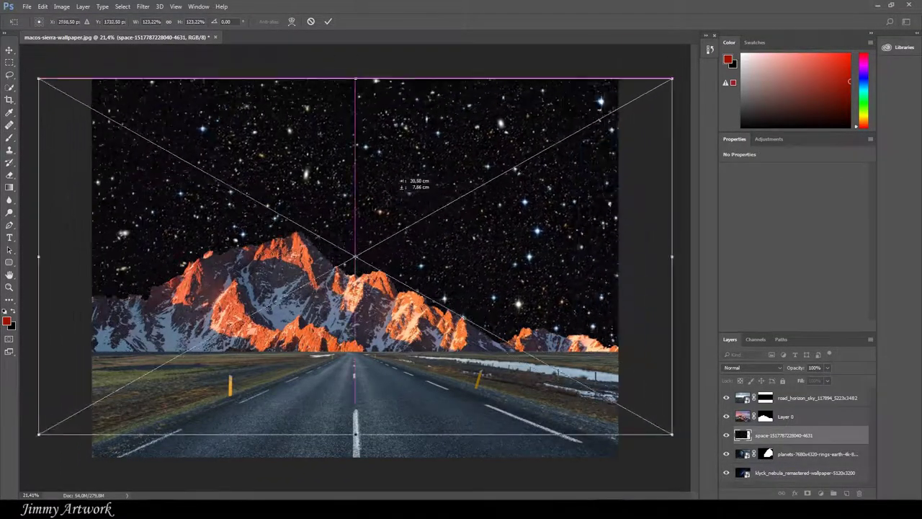
{"action": "left_click", "coordinate": [753, 368]}
{"action": "left_click", "coordinate": [749, 243]}
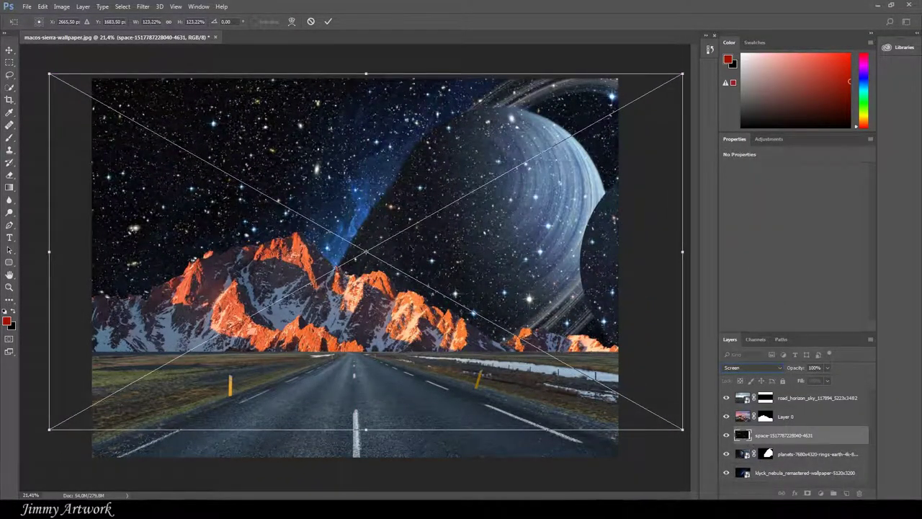
{"action": "key", "text": "Return"}
{"action": "key", "text": "ctrl+bracketleft"}
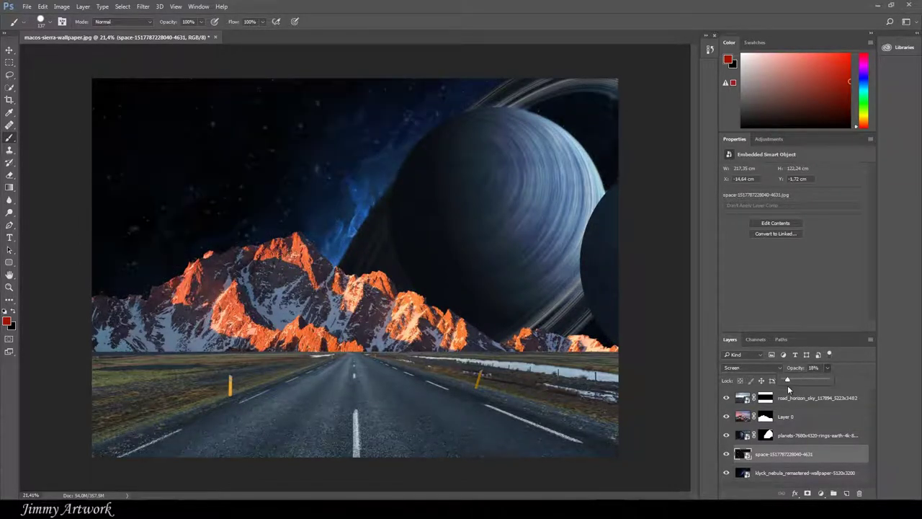
Place the galaxy image, flip it horizontally, enlarge it upper-left, and rotate it 180°
{"action": "left_click_drag", "start_coordinate": [846, 93], "coordinate": [355, 268]}
{"action": "right_click", "coordinate": [311, 211]}
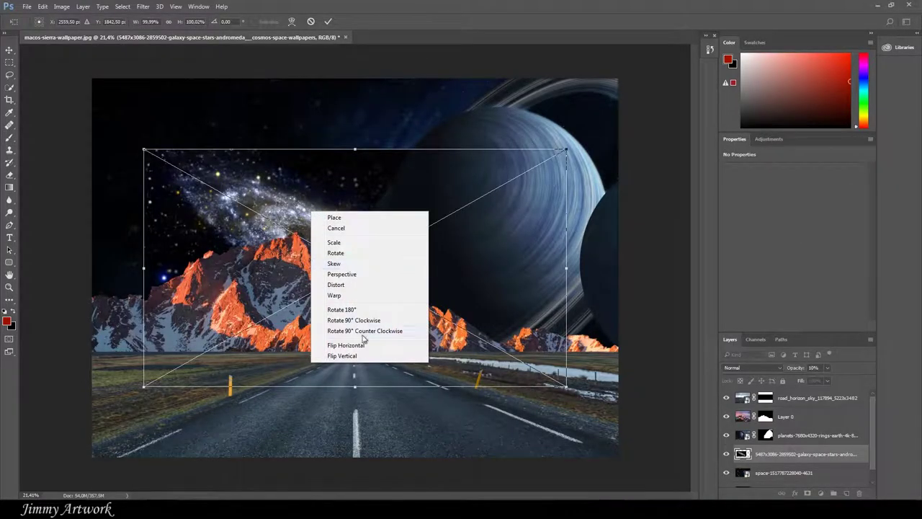
{"action": "left_click", "coordinate": [346, 345]}
{"action": "mouse_move", "coordinate": [562, 357]}
{"action": "left_mouse_down"}
{"action": "mouse_move", "coordinate": [437, 273]}
{"action": "mouse_move", "coordinate": [230, 183]}
{"action": "mouse_move", "coordinate": [366, 237]}
{"action": "left_mouse_up"}
{"action": "left_click_drag", "start_coordinate": [299, 188], "coordinate": [254, 157]}
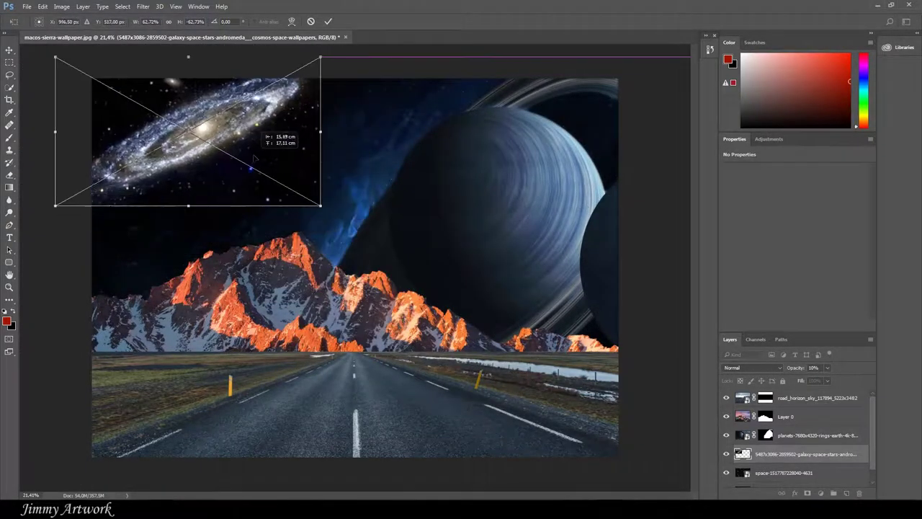
{"action": "right_click", "coordinate": [253, 211]}
{"action": "left_click", "coordinate": [274, 305]}
Flip, enlarge and tilt the galaxy to about -34° over the sky, commit, and set Multiply
{"action": "left_click_drag", "start_coordinate": [367, 237], "coordinate": [561, 349]}
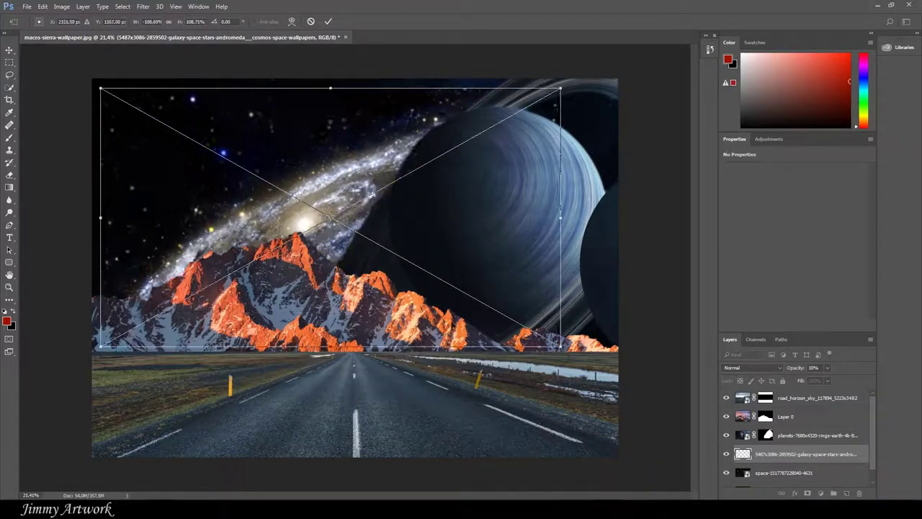
{"action": "left_click_drag", "start_coordinate": [342, 224], "coordinate": [412, 216]}
{"action": "right_click", "coordinate": [211, 214]}
{"action": "left_click", "coordinate": [263, 350]}
{"action": "mouse_move", "coordinate": [325, 219]}
{"action": "left_mouse_down"}
{"action": "mouse_move", "coordinate": [358, 421]}
{"action": "mouse_move", "coordinate": [487, 212]}
{"action": "left_mouse_up"}
{"action": "left_click_drag", "start_coordinate": [123, 478], "coordinate": [261, 235]}
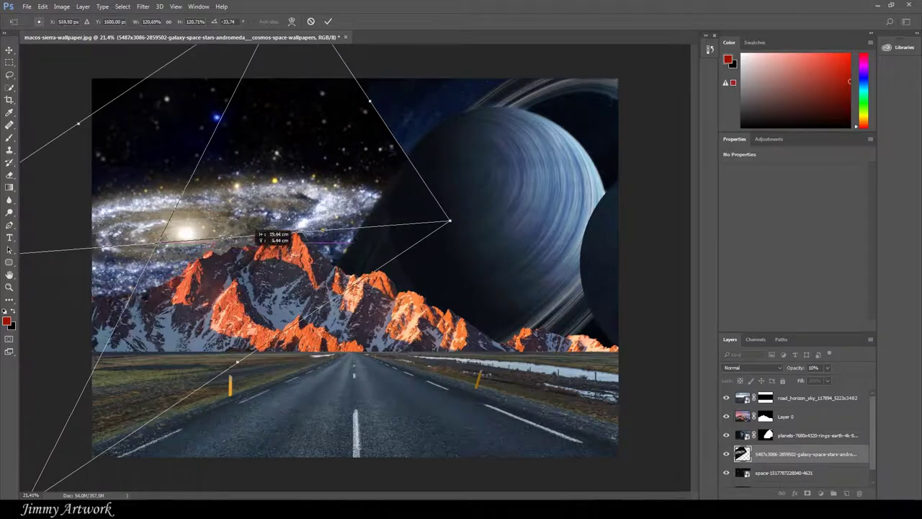
{"action": "key", "text": "Return"}
{"action": "key", "text": "shift+alt+m"}
Set the galaxy layer to Screen, preview a lower opacity, and add a layer mask
{"action": "key", "text": "b"}
{"action": "left_click", "coordinate": [751, 368]}
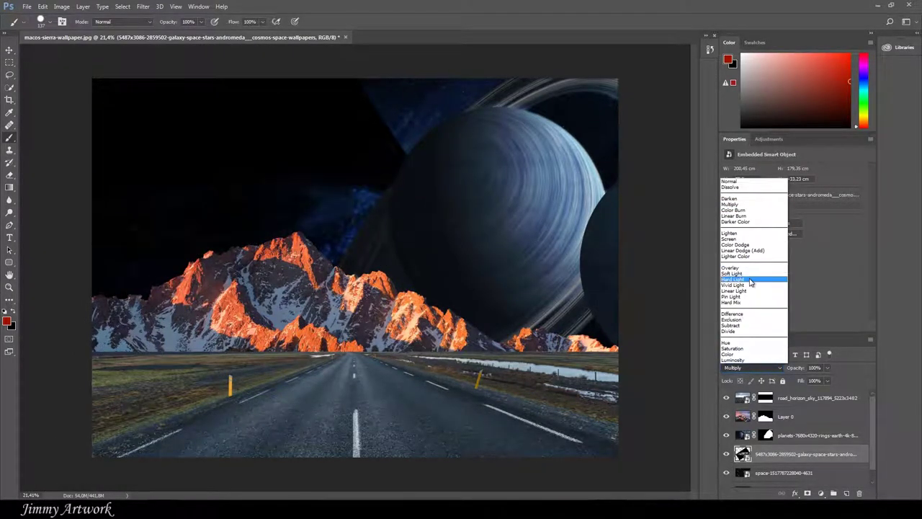
{"action": "left_click", "coordinate": [732, 239]}
{"action": "scroll", "coordinate": [775, 441], "scroll_direction": "down", "scroll_amount": 1}
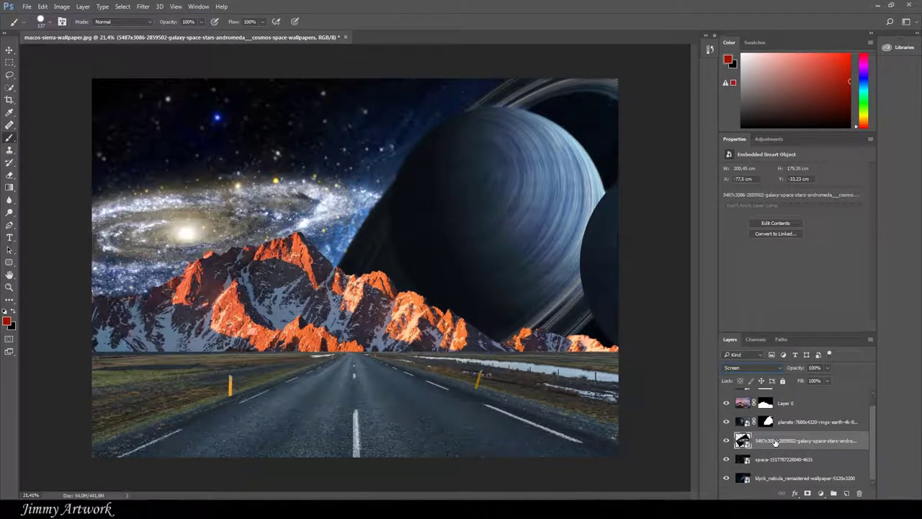
{"action": "left_click_drag", "start_coordinate": [806, 369], "coordinate": [854, 369]}
{"action": "left_click", "coordinate": [807, 493]}
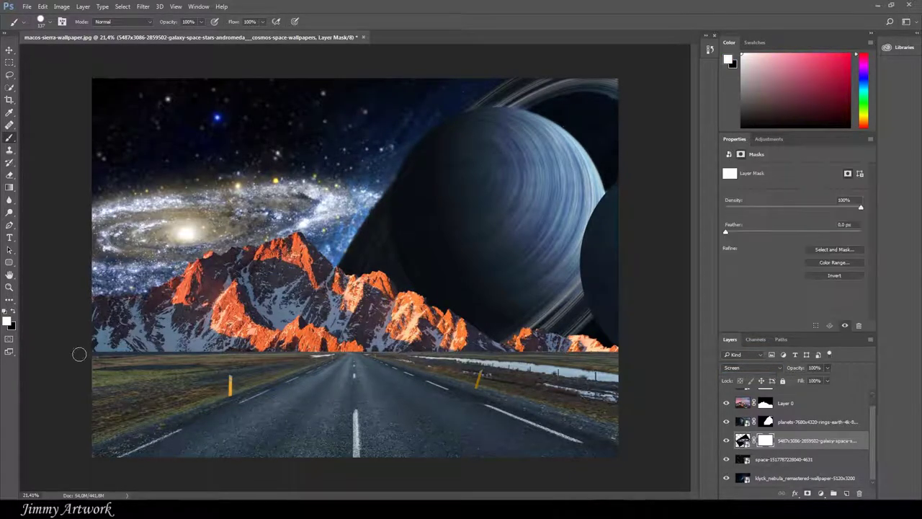
Paint the galaxy mask with a ~906 px brush at 52% then 22% opacity, then stamp visible layers
{"action": "right_click", "coordinate": [212, 185], "text": "alt"}
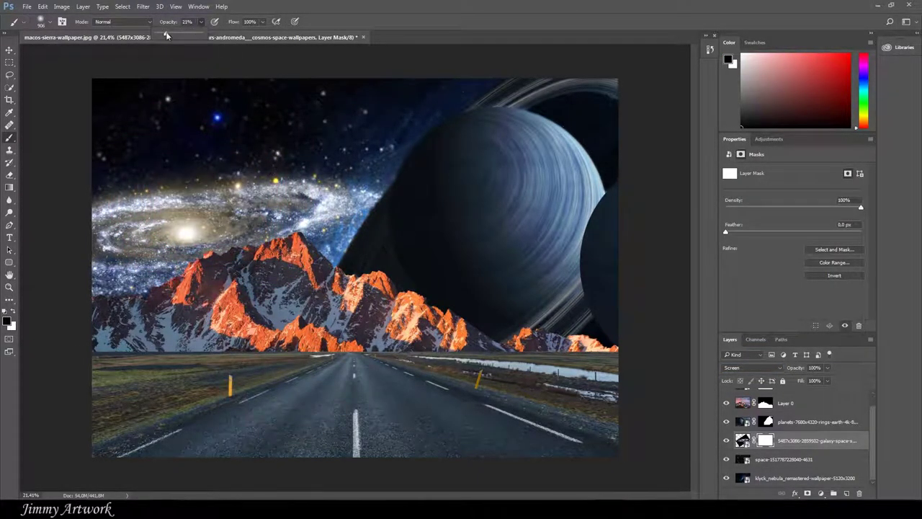
{"action": "left_click_drag", "start_coordinate": [211, 36], "coordinate": [224, 34]}
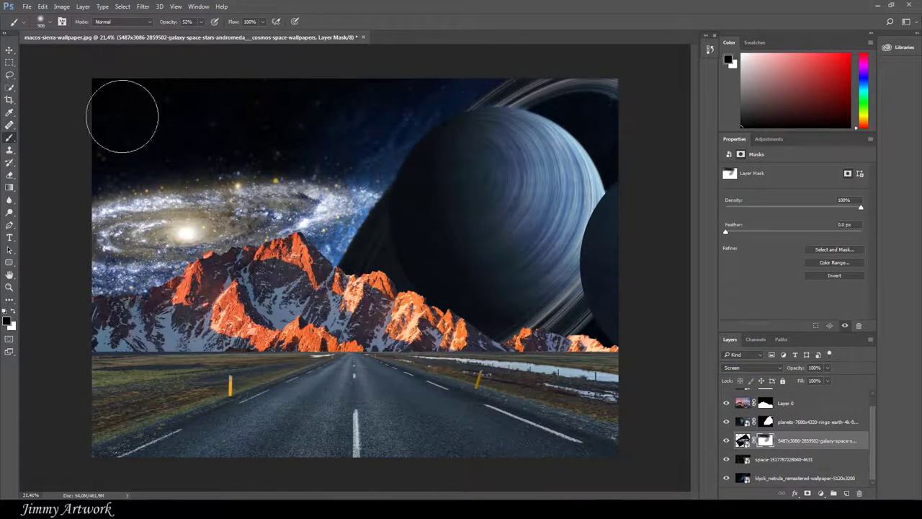
{"action": "left_click_drag", "start_coordinate": [394, 86], "coordinate": [373, 0]}
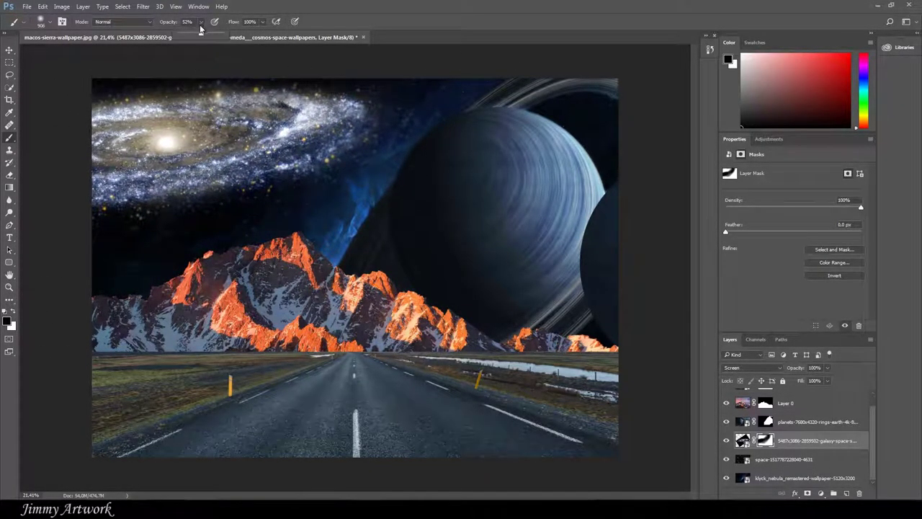
{"action": "left_click_drag", "start_coordinate": [201, 29], "coordinate": [186, 32]}
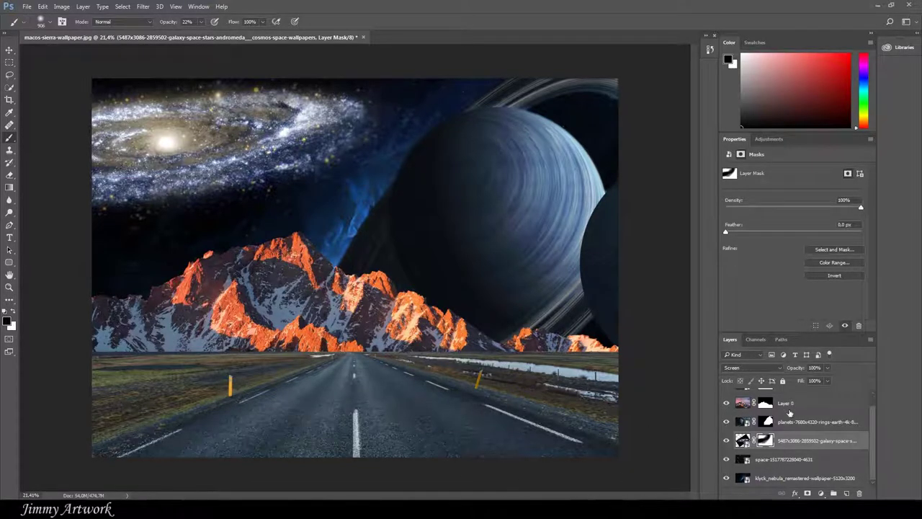
{"action": "scroll", "coordinate": [791, 412], "scroll_direction": "up", "scroll_amount": 1}
{"action": "left_click", "coordinate": [777, 401]}
{"action": "key", "text": "ctrl+shift+alt+e"}
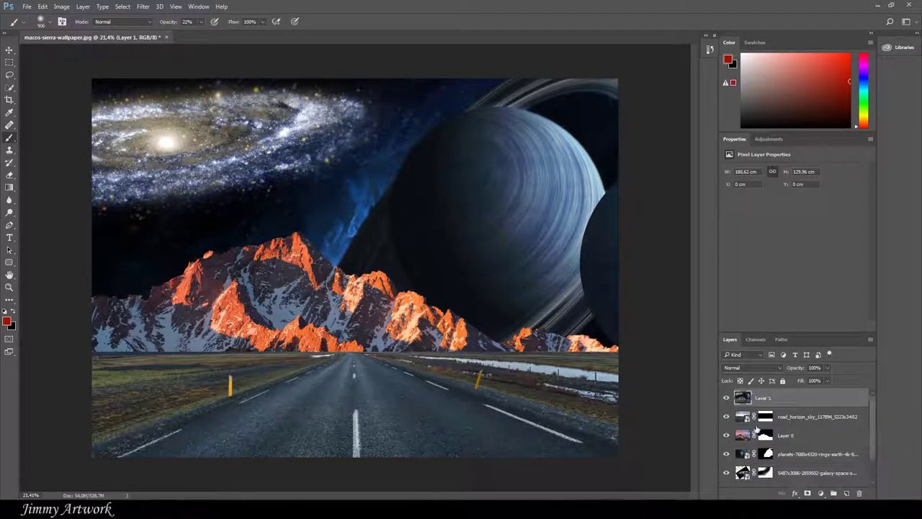
Add a Curves adjustment and pull the Red channel curve down for a teal look
{"action": "left_click", "coordinate": [820, 493]}
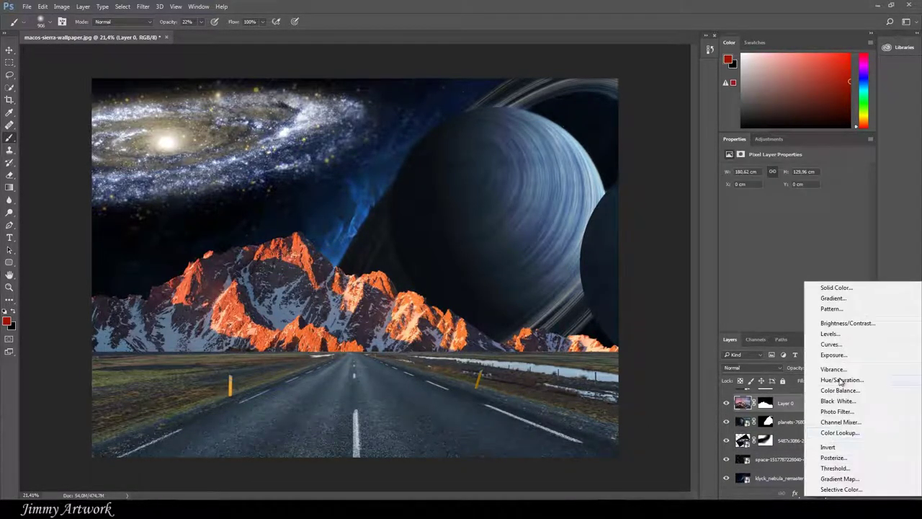
{"action": "left_click", "coordinate": [836, 346]}
{"action": "left_click", "coordinate": [791, 182]}
{"action": "left_click", "coordinate": [753, 191]}
{"action": "left_click_drag", "start_coordinate": [848, 206], "coordinate": [847, 219]}
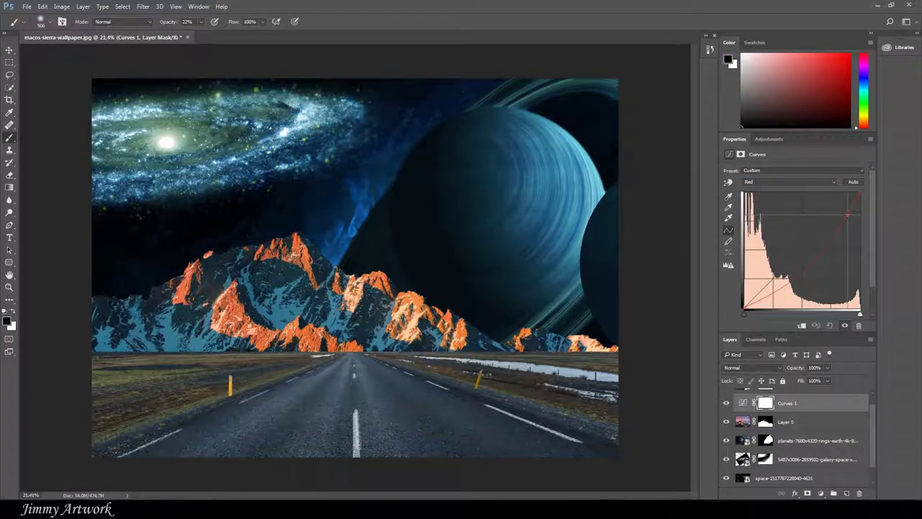
{"action": "left_click_drag", "start_coordinate": [807, 274], "coordinate": [810, 256]}
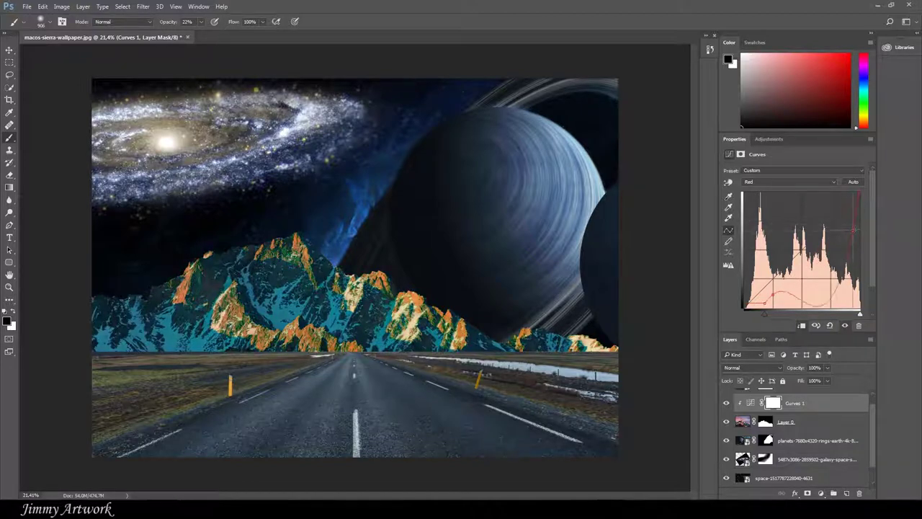
Check the Green and Blue curves, then push the Red curve further to turn the snow cyan-blue
{"action": "left_click", "coordinate": [834, 181]}
{"action": "left_click", "coordinate": [753, 200]}
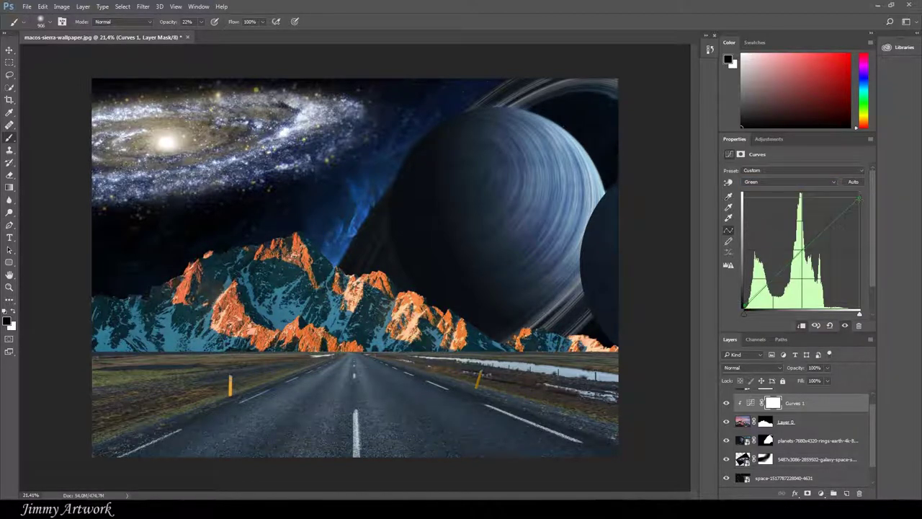
{"action": "left_click", "coordinate": [833, 181]}
{"action": "left_click", "coordinate": [753, 210]}
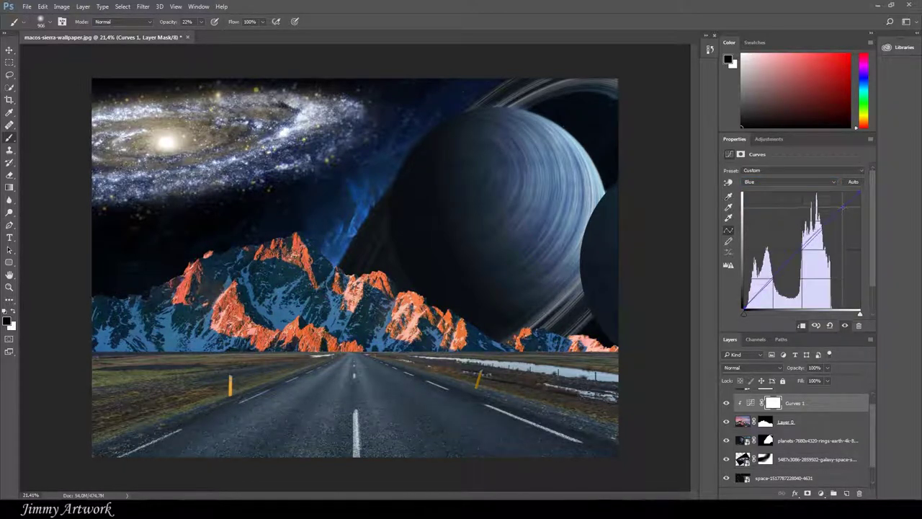
{"action": "left_click", "coordinate": [834, 182]}
{"action": "left_click", "coordinate": [753, 191]}
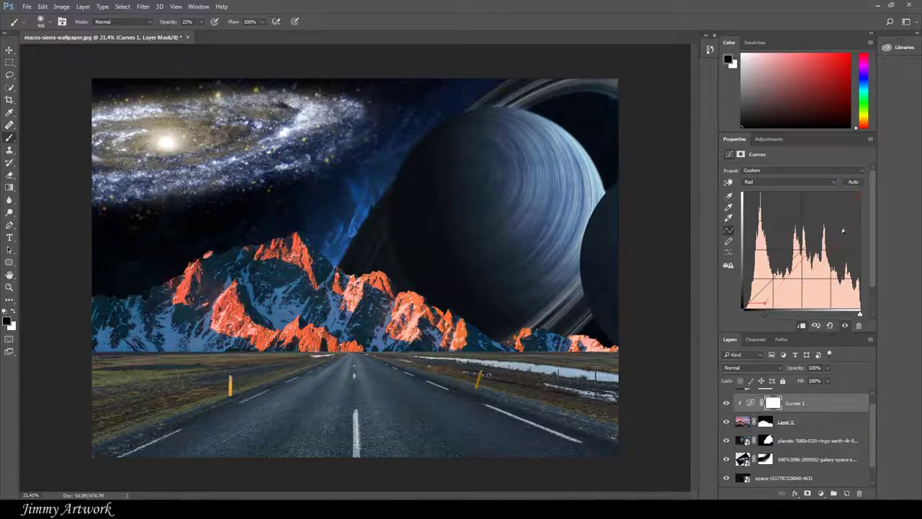
{"action": "left_click_drag", "start_coordinate": [764, 301], "coordinate": [822, 301]}
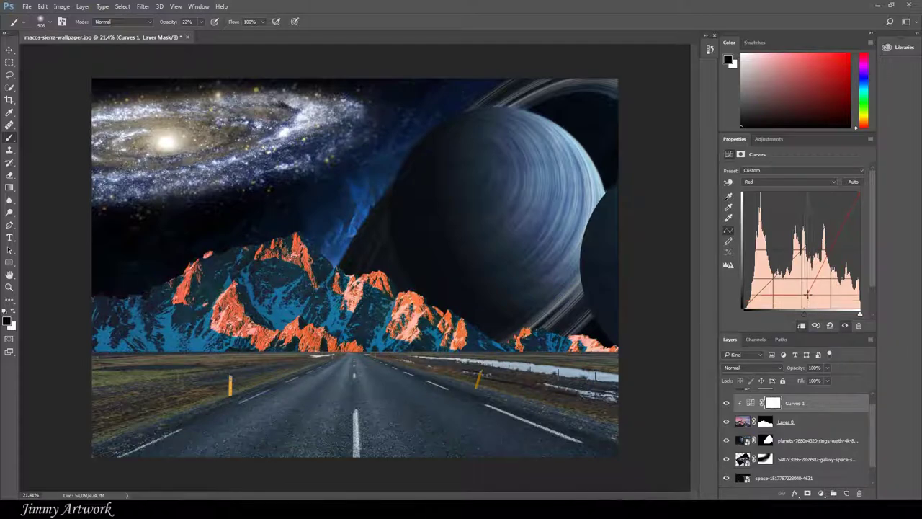
{"action": "left_click", "coordinate": [793, 182]}
{"action": "left_click", "coordinate": [757, 200]}
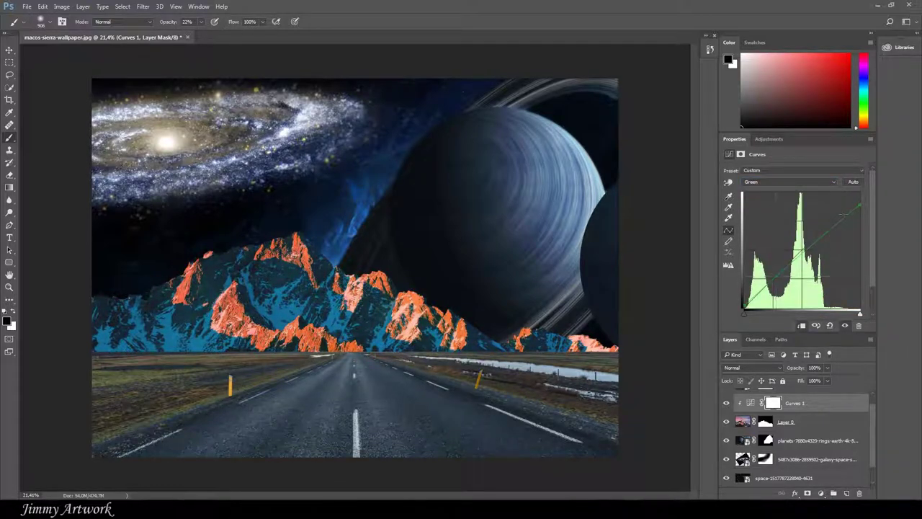
{"action": "scroll", "coordinate": [358, 306], "scroll_direction": "up", "scroll_amount": 5}
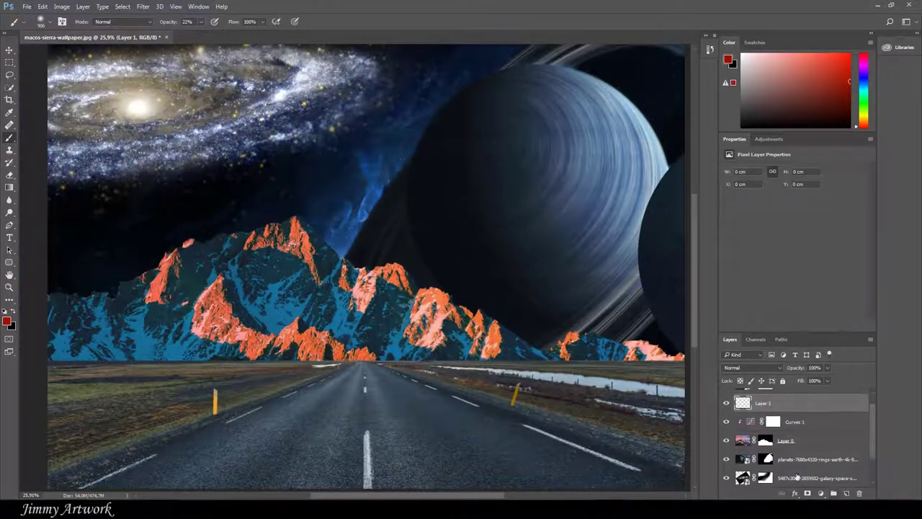
Paint blue over the mountains, confined to a selection loaded from Layer 0's mask
{"action": "left_click", "coordinate": [8, 321]}
{"action": "left_click", "coordinate": [765, 261]}
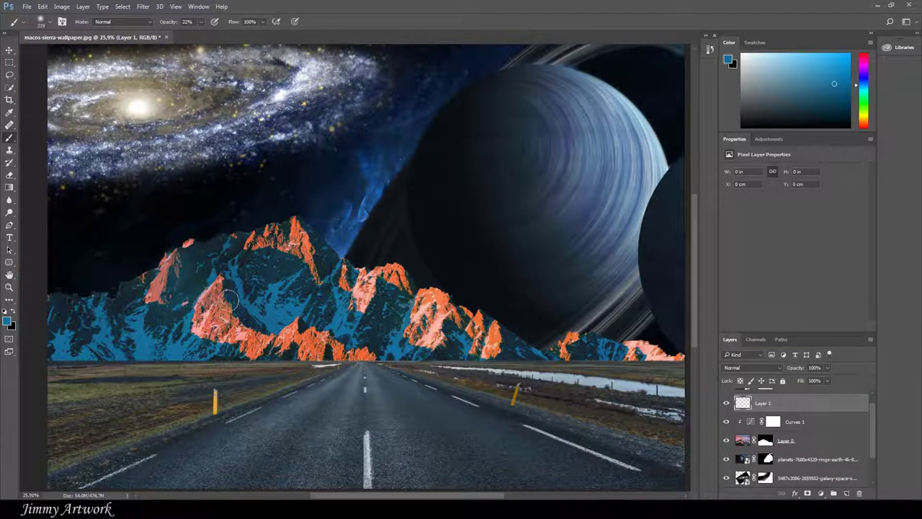
{"action": "left_click_drag", "start_coordinate": [389, 277], "coordinate": [320, 251]}
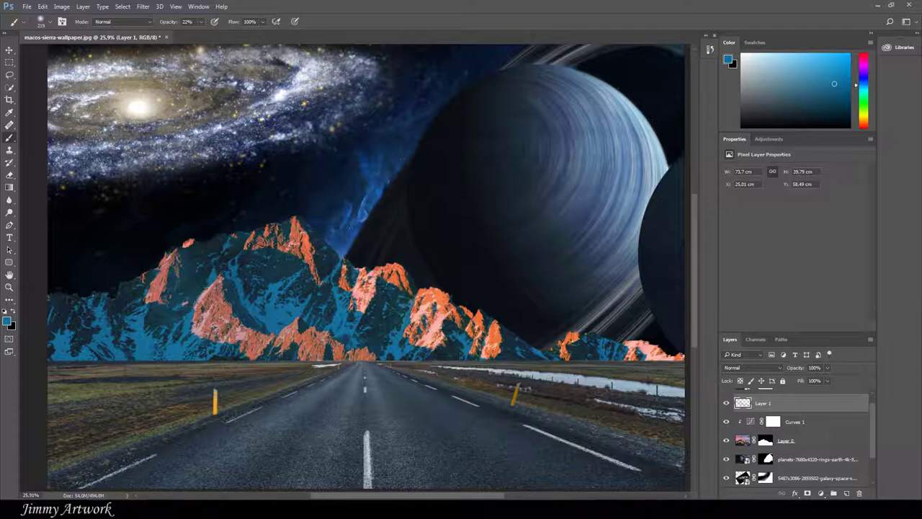
{"action": "left_click", "coordinate": [766, 442], "text": "ctrl"}
{"action": "left_click_drag", "start_coordinate": [528, 353], "coordinate": [372, 353]}
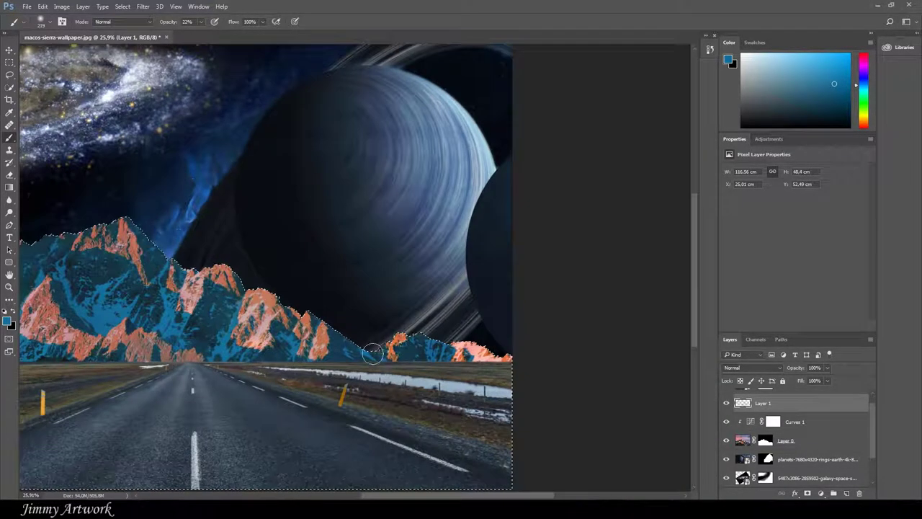
{"action": "scroll", "coordinate": [263, 264], "scroll_direction": "left", "scroll_amount": 5}
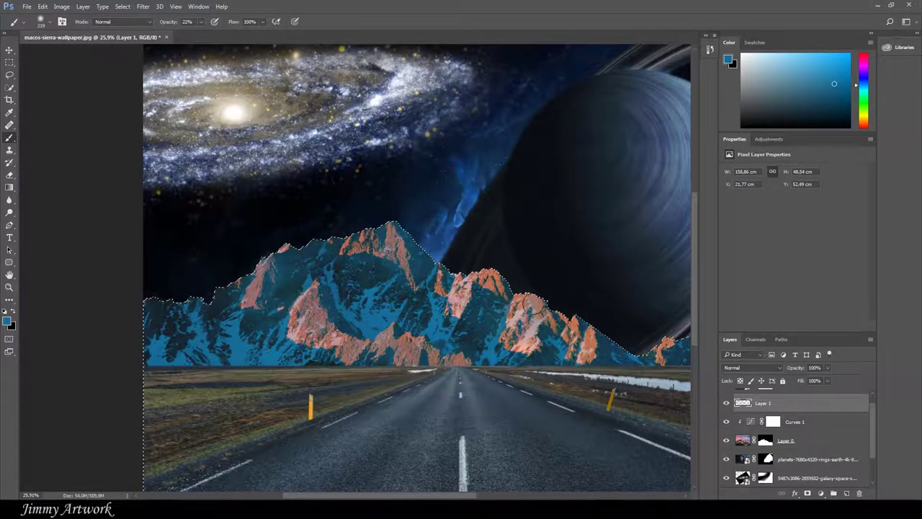
{"action": "scroll", "coordinate": [488, 334], "scroll_direction": "right", "scroll_amount": 3}
{"action": "mouse_move", "coordinate": [287, 297]}
{"action": "left_mouse_down"}
{"action": "mouse_move", "coordinate": [216, 231]}
{"action": "mouse_move", "coordinate": [237, 321]}
{"action": "mouse_move", "coordinate": [155, 281]}
{"action": "mouse_move", "coordinate": [152, 325]}
{"action": "left_mouse_up"}
Blend the blue paint layer with Overlay, deselect, and step down the layer stack
{"action": "left_click", "coordinate": [753, 367]}
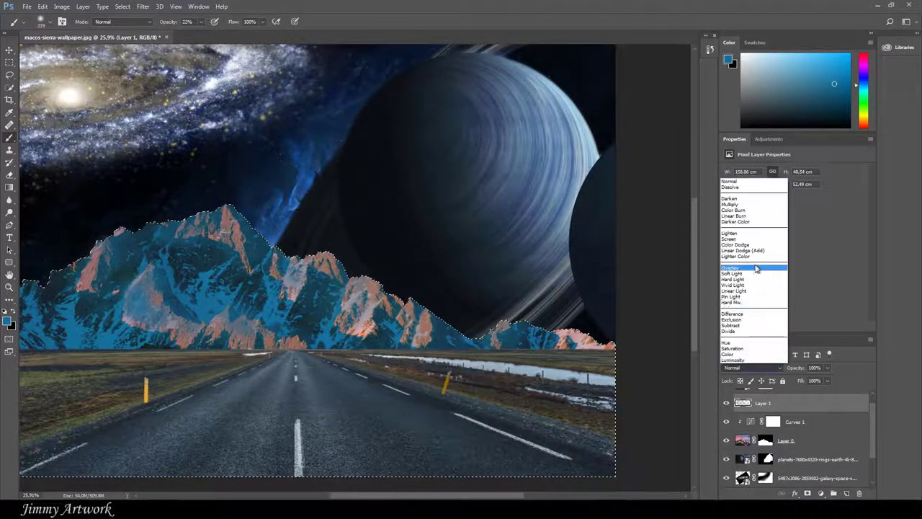
{"action": "left_click", "coordinate": [736, 274]}
{"action": "key", "text": "ctrl+d"}
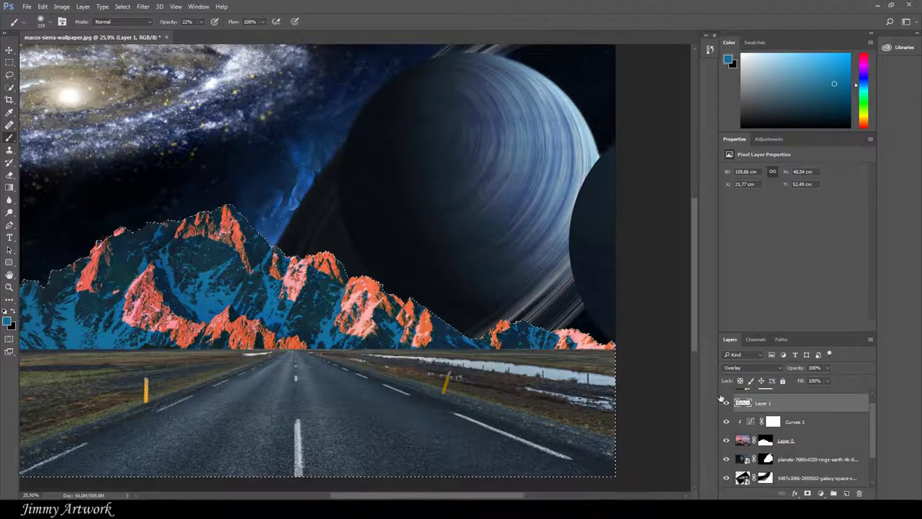
{"action": "key", "text": "m"}
{"action": "key", "text": "alt+bracketleft"}
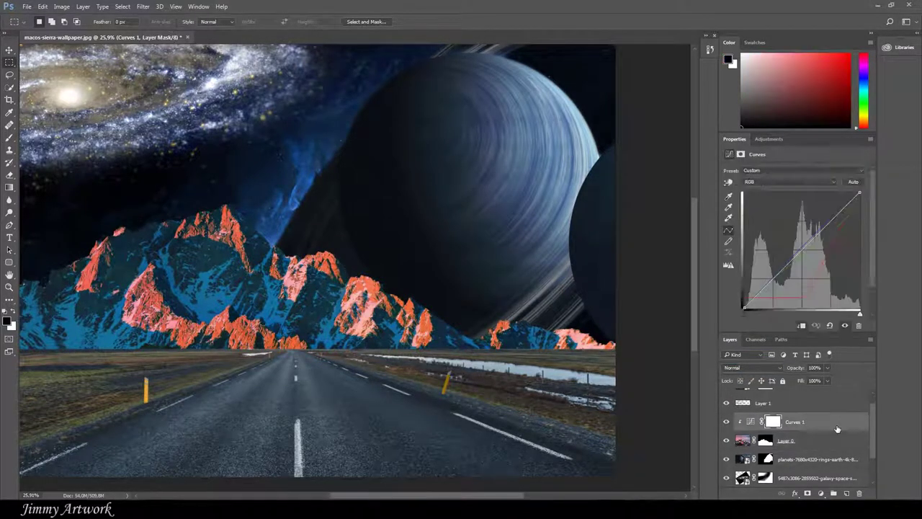
{"action": "key", "text": "alt+bracketleft"}
{"action": "key", "text": "alt+bracketleft"}
{"action": "key", "text": "alt+bracketleft"}
{"action": "key", "text": "alt+bracketleft"}
{"action": "key", "text": "alt+bracketleft"}
Add a Curves 2 adjustment above Layer 2 and fit the whole canvas in view
{"action": "scroll", "coordinate": [874, 436], "scroll_direction": "up", "scroll_amount": 3}
{"action": "key", "text": "v"}
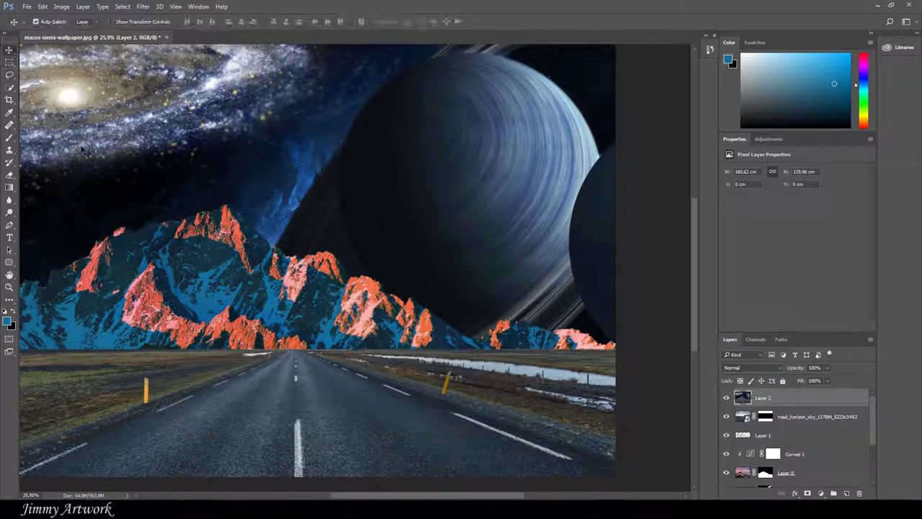
{"action": "left_click", "coordinate": [820, 493]}
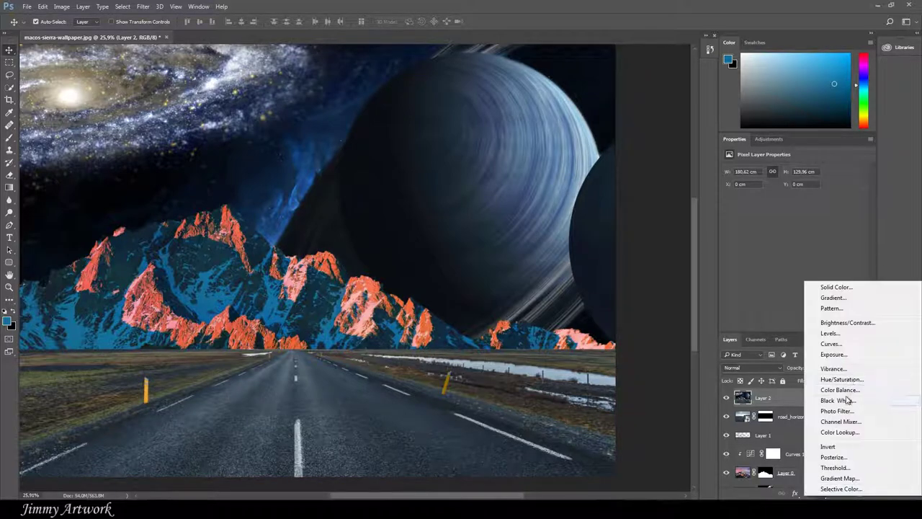
{"action": "left_click", "coordinate": [836, 345]}
{"action": "left_click", "coordinate": [184, 271]}
{"action": "left_click", "coordinate": [10, 87]}
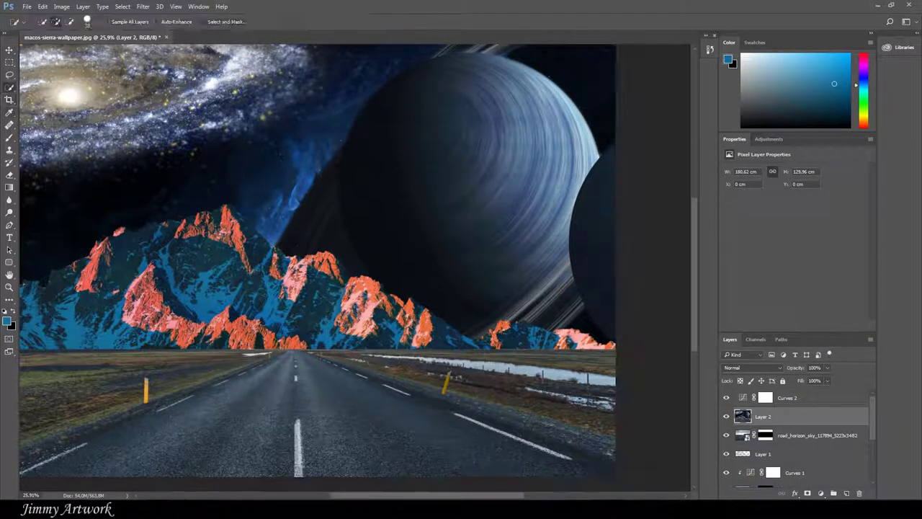
{"action": "key", "text": "ctrl+0"}
{"action": "left_click", "coordinate": [815, 398]}
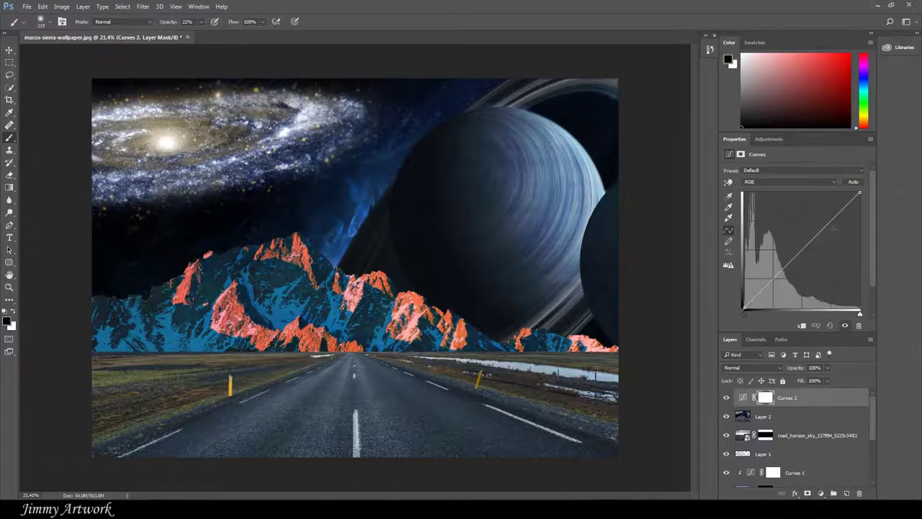
Shape the RGB curve to lift midtones and highlights for more contrast
{"action": "left_click_drag", "start_coordinate": [833, 211], "coordinate": [839, 216]}
{"action": "left_click_drag", "start_coordinate": [800, 248], "coordinate": [799, 242]}
{"action": "left_click_drag", "start_coordinate": [761, 291], "coordinate": [760, 289]}
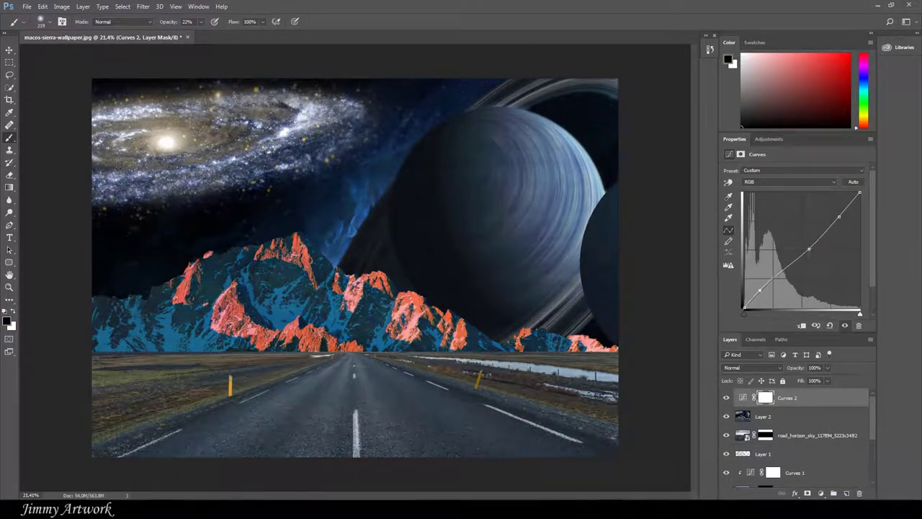
{"action": "left_click_drag", "start_coordinate": [839, 216], "coordinate": [846, 217]}
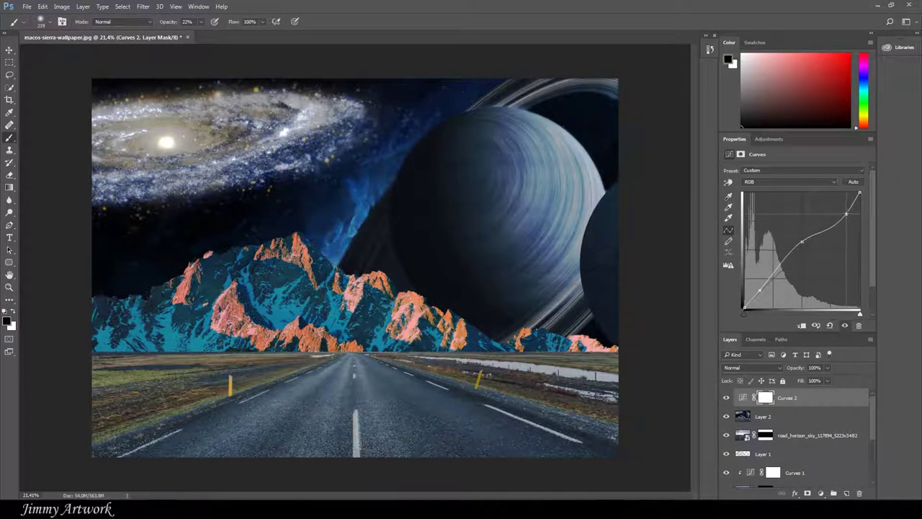
Inspect the Blue, RGB and Red channel curves of Curves 2, checking Layer 1 along the way
{"action": "left_click", "coordinate": [806, 209]}
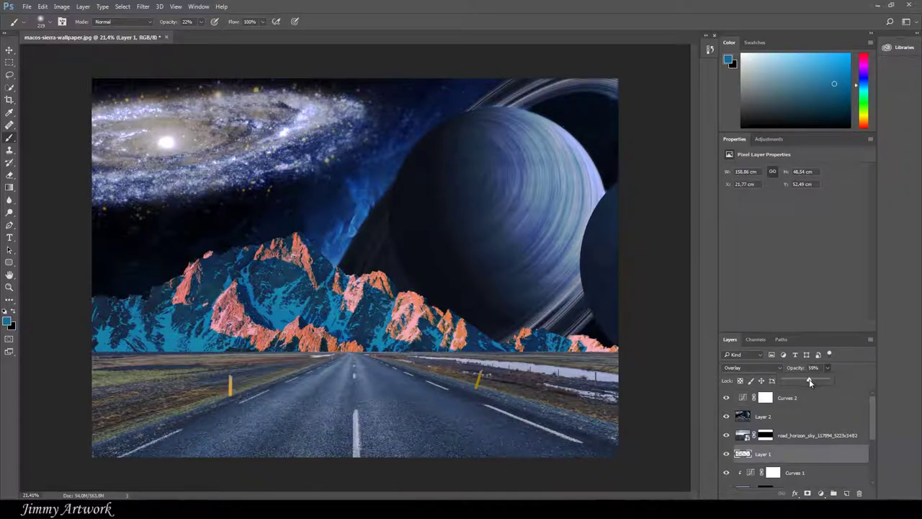
{"action": "left_click", "coordinate": [764, 416]}
{"action": "key", "text": "alt+bracketleft"}
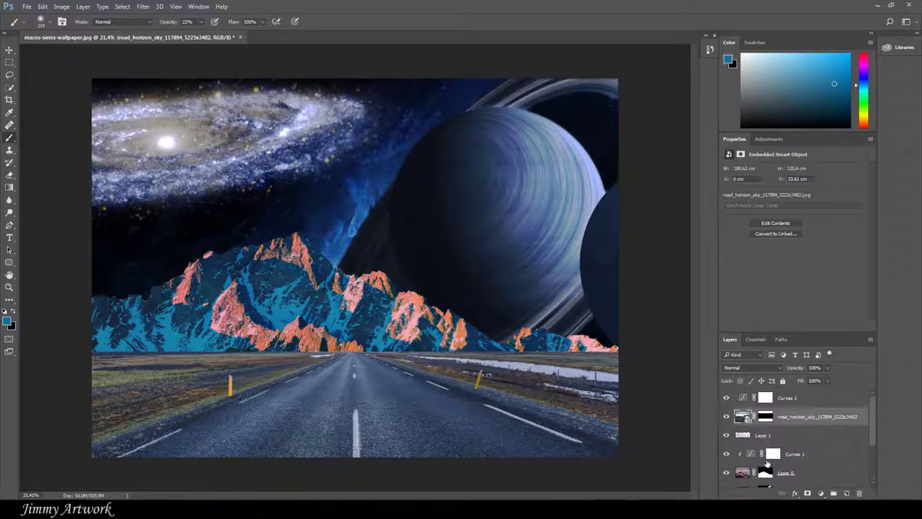
{"action": "key", "text": "alt+bracketleft"}
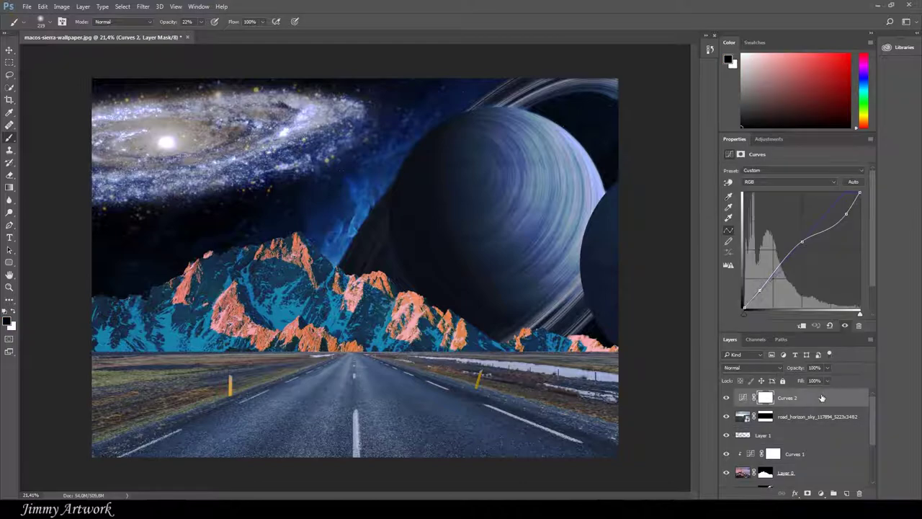
{"action": "left_click", "coordinate": [789, 182]}
{"action": "left_click", "coordinate": [789, 203]}
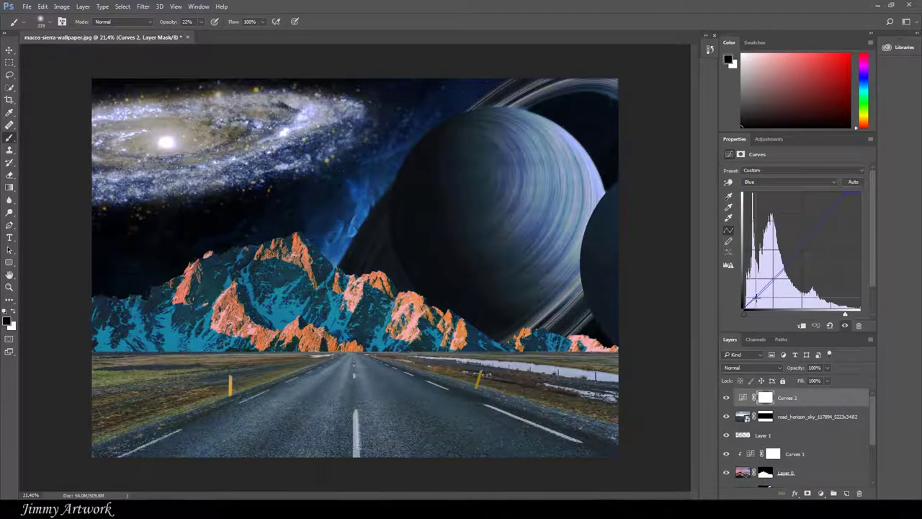
{"action": "key", "text": "alt+2"}
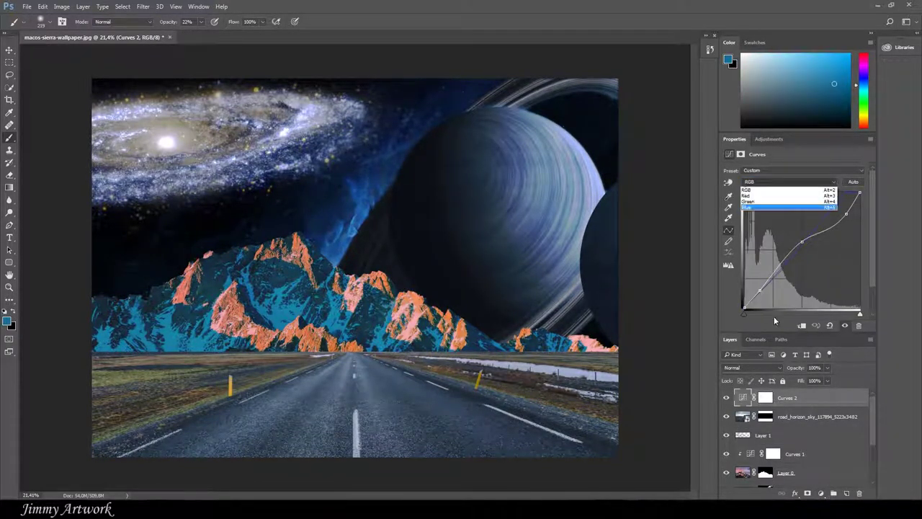
{"action": "left_click", "coordinate": [766, 198]}
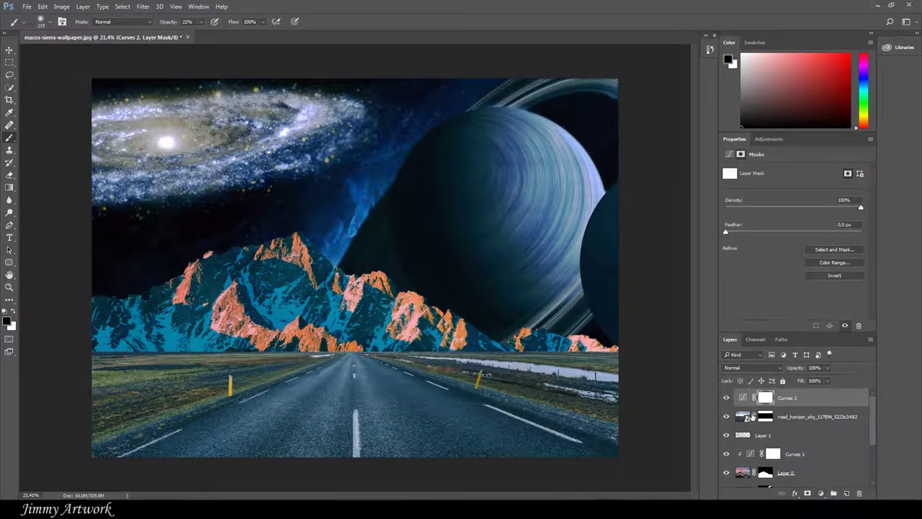
Add a blue-to-transparent Gradient Fill layer at -45° with its colour stops moved inward
{"action": "left_click", "coordinate": [821, 493]}
{"action": "left_click", "coordinate": [791, 295]}
{"action": "type", "text": "-85,76"}
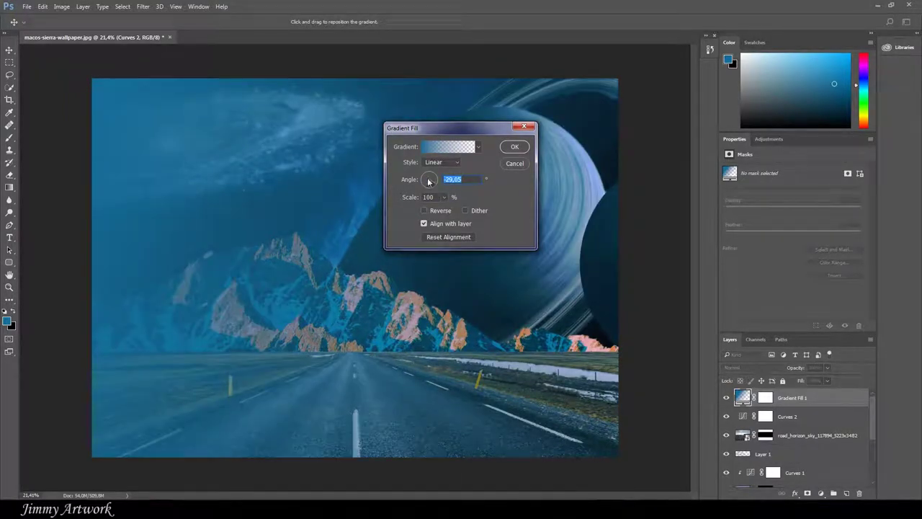
{"action": "type", "text": "-45"}
{"action": "left_click", "coordinate": [448, 147]}
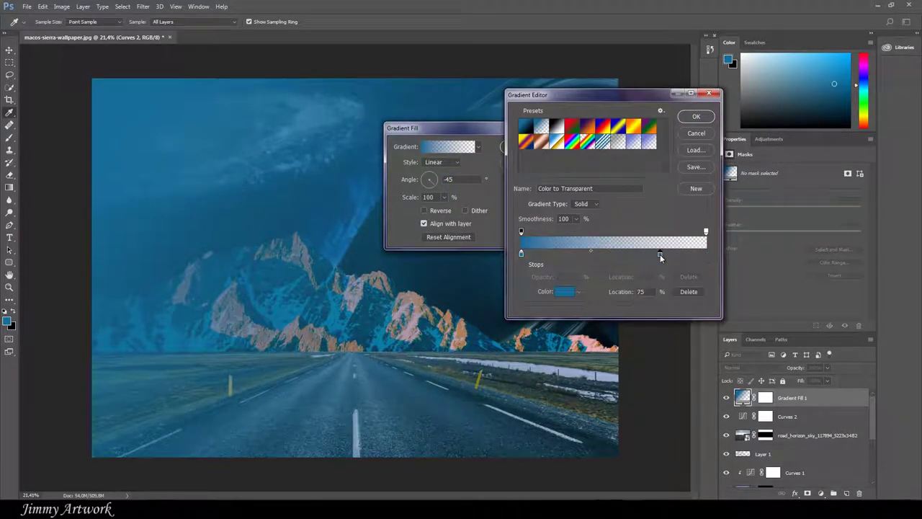
{"action": "left_click_drag", "start_coordinate": [621, 252], "coordinate": [632, 252]}
{"action": "left_click_drag", "start_coordinate": [706, 231], "coordinate": [653, 231]}
{"action": "left_click", "coordinate": [696, 116]}
{"action": "left_click", "coordinate": [516, 146]}
Try Overlay, then set Gradient Fill 1 to Normal at about 10% opacity and reopen its gradient
{"action": "left_click", "coordinate": [750, 367]}
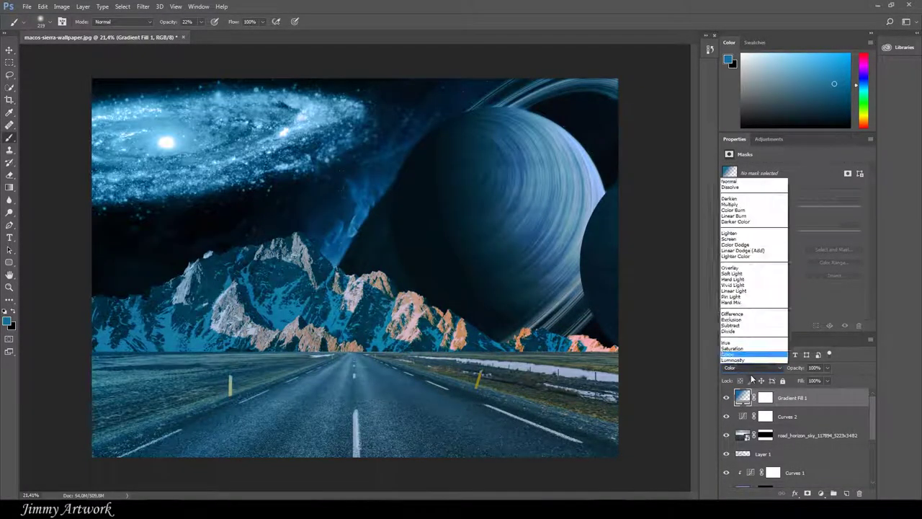
{"action": "left_click", "coordinate": [741, 268]}
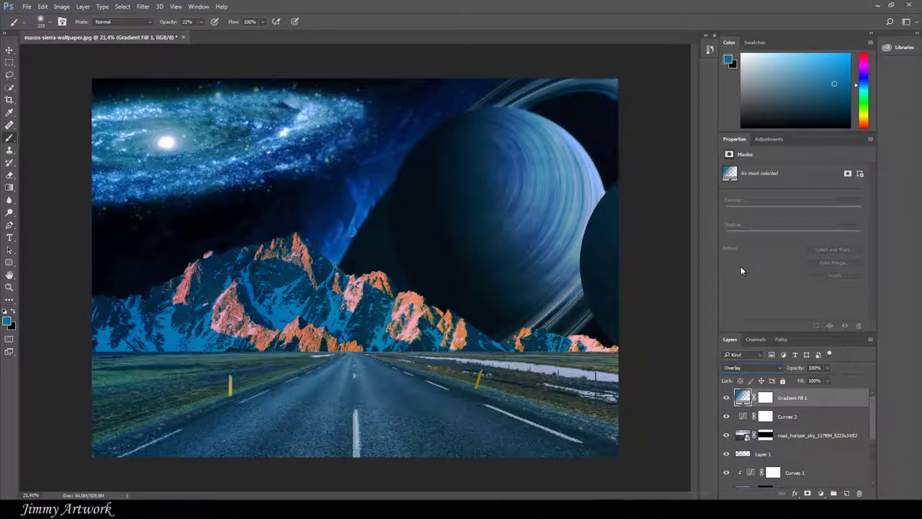
{"action": "left_click", "coordinate": [750, 368]}
{"action": "left_click", "coordinate": [749, 182]}
{"action": "left_click", "coordinate": [827, 367]}
{"action": "left_click_drag", "start_coordinate": [830, 381], "coordinate": [787, 383]}
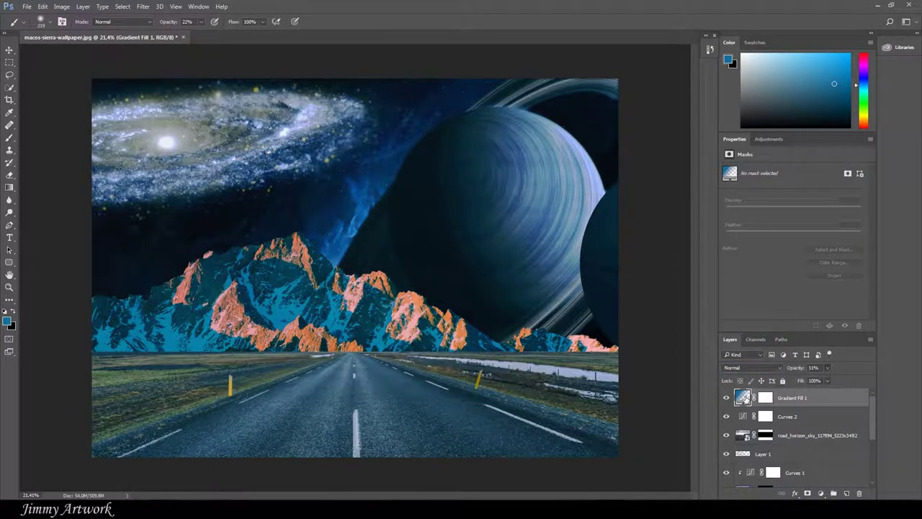
{"action": "double_click", "coordinate": [746, 397]}
{"action": "left_click", "coordinate": [448, 146]}
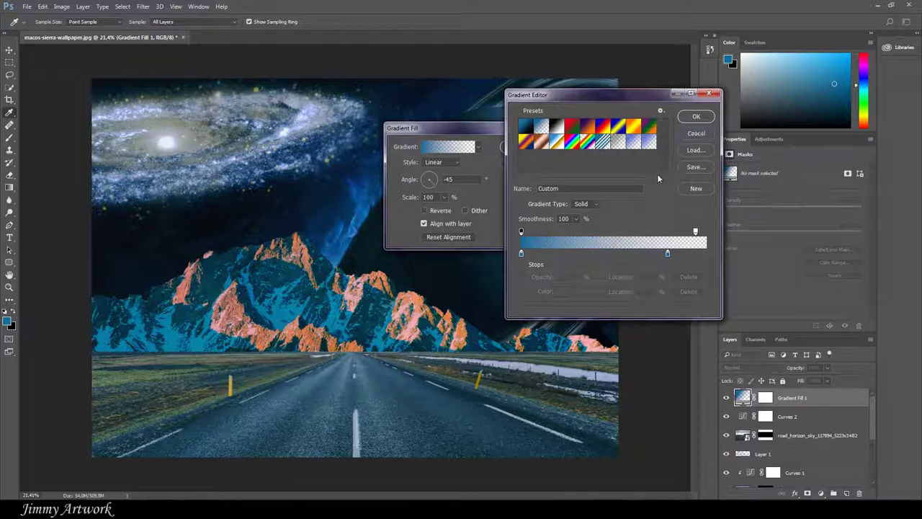
Close Gradient Fill 1's editor and add a second Gradient Fill layer, reopening its settings
{"action": "left_click", "coordinate": [685, 134]}
{"action": "key", "text": "Escape"}
{"action": "left_click", "coordinate": [821, 493]}
{"action": "left_click", "coordinate": [754, 295]}
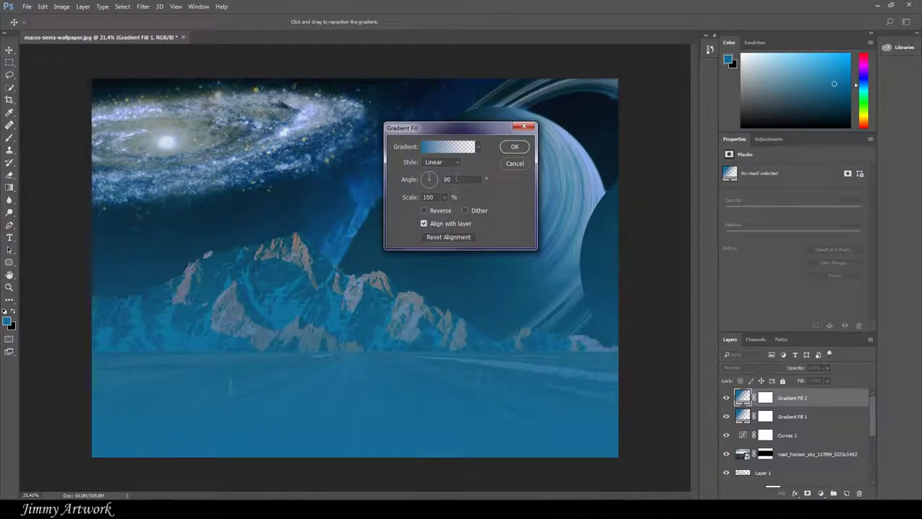
{"action": "key", "text": "Return"}
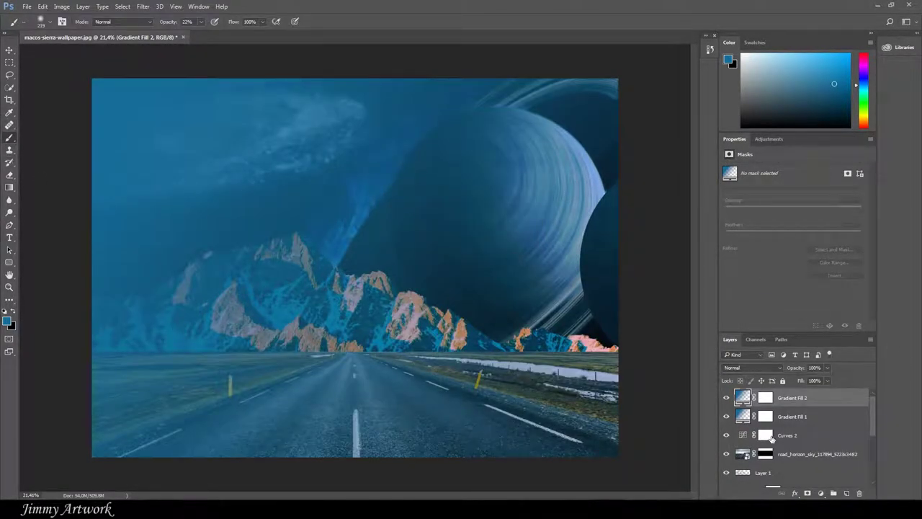
{"action": "left_click", "coordinate": [863, 62]}
{"action": "left_click", "coordinate": [788, 69]}
Make the left stop magenta #d235dc at -45° and lower Gradient Fill 2 to about 16% opacity
{"action": "double_click", "coordinate": [743, 397]}
{"action": "left_click", "coordinate": [449, 146]}
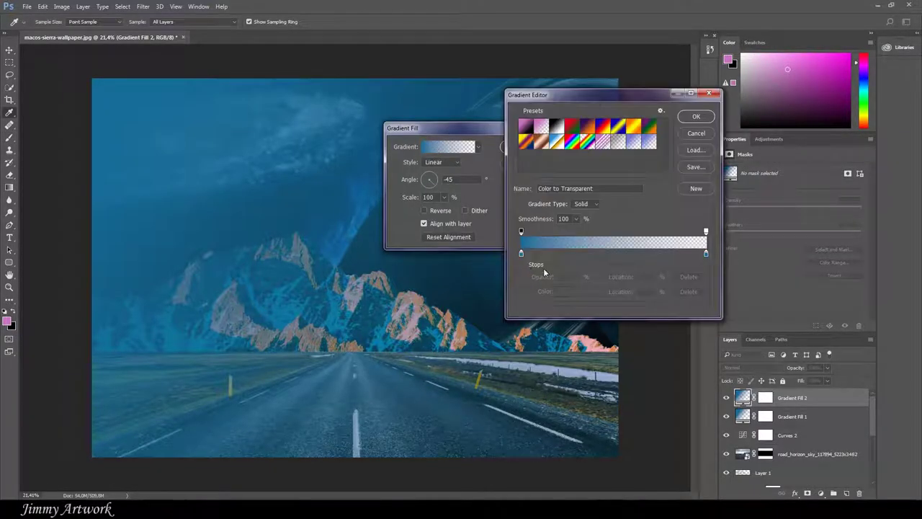
{"action": "double_click", "coordinate": [523, 254]}
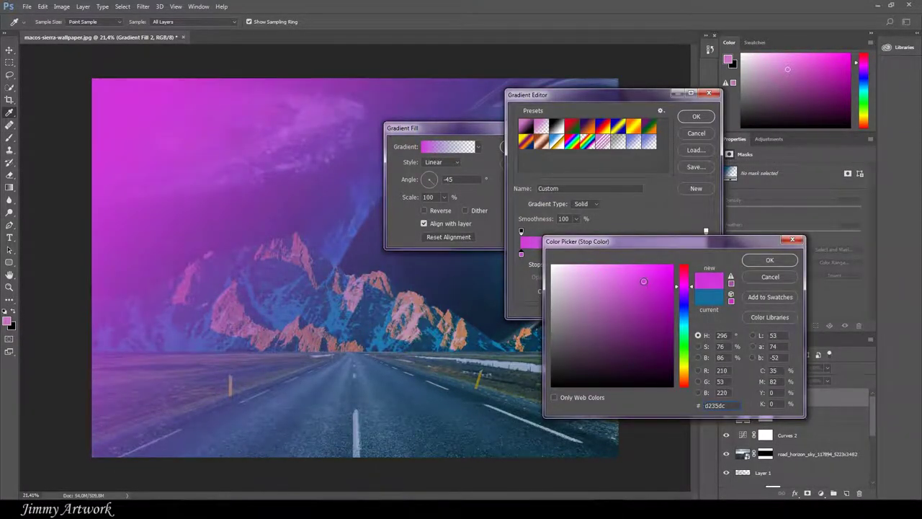
{"action": "left_click", "coordinate": [770, 260]}
{"action": "left_click", "coordinate": [696, 116]}
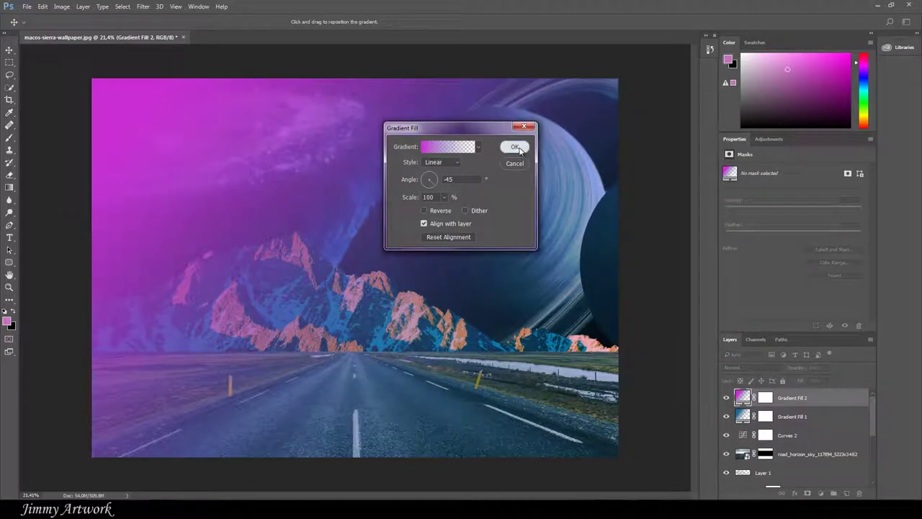
{"action": "left_click", "coordinate": [515, 147]}
{"action": "mouse_move", "coordinate": [827, 368]}
{"action": "left_mouse_down"}
{"action": "mouse_move", "coordinate": [773, 378]}
{"action": "mouse_move", "coordinate": [791, 382]}
{"action": "left_mouse_up"}
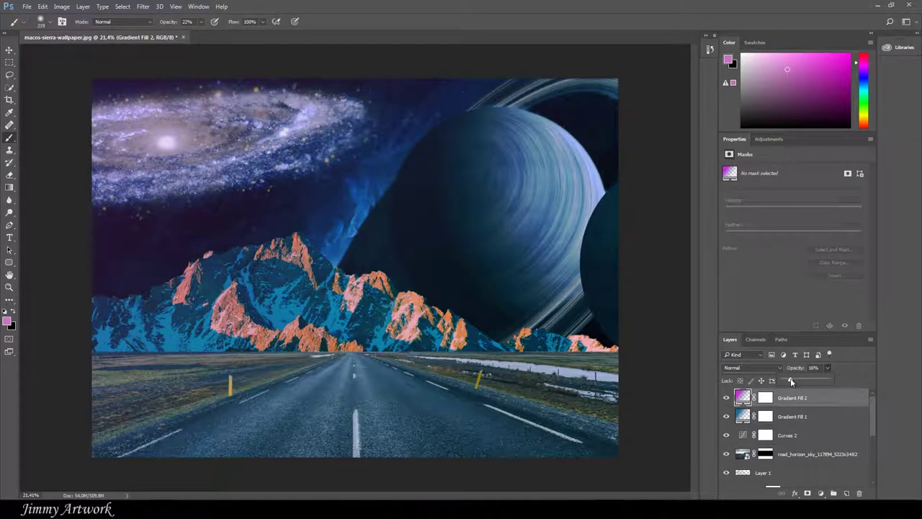
Add a Curves 3 adjustment, trying a blue shadows lift and then undoing it
{"action": "left_click", "coordinate": [820, 494]}
{"action": "left_click", "coordinate": [836, 345]}
{"action": "key", "text": "alt+3"}
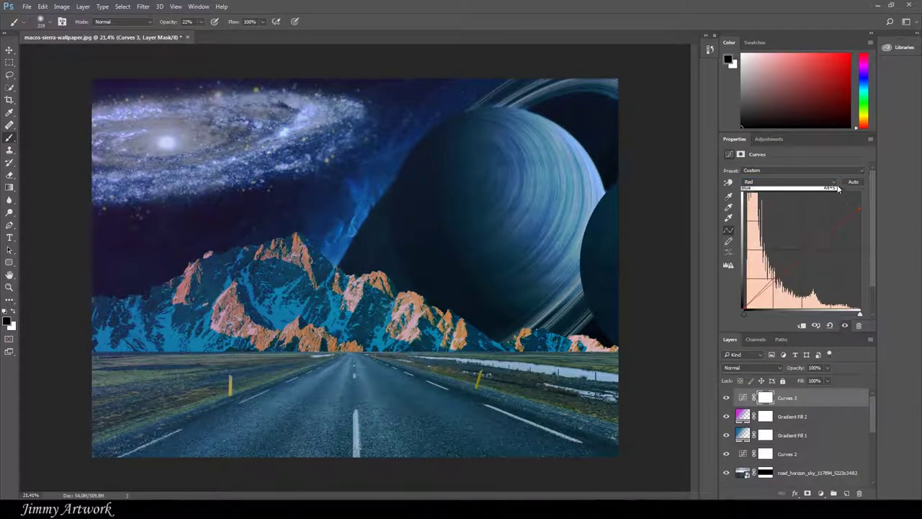
{"action": "key", "text": "alt+4"}
{"action": "key", "text": "alt+5"}
{"action": "mouse_move", "coordinate": [764, 287]}
{"action": "left_mouse_down"}
{"action": "mouse_move", "coordinate": [766, 250]}
{"action": "mouse_move", "coordinate": [786, 262]}
{"action": "left_mouse_up"}
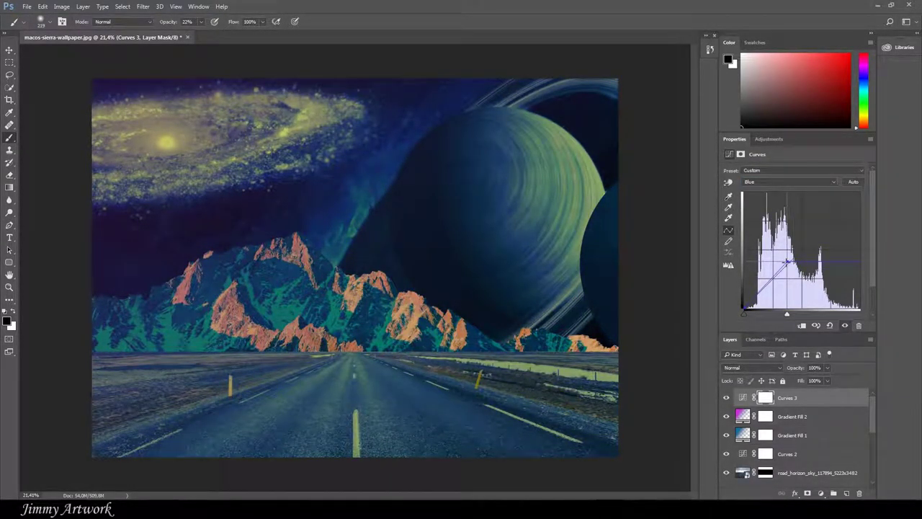
{"action": "key", "text": "ctrl+z"}
Add Brightness/Contrast with brightness 19 and contrast −7, then create a new Layer 2
{"action": "left_click", "coordinate": [821, 494]}
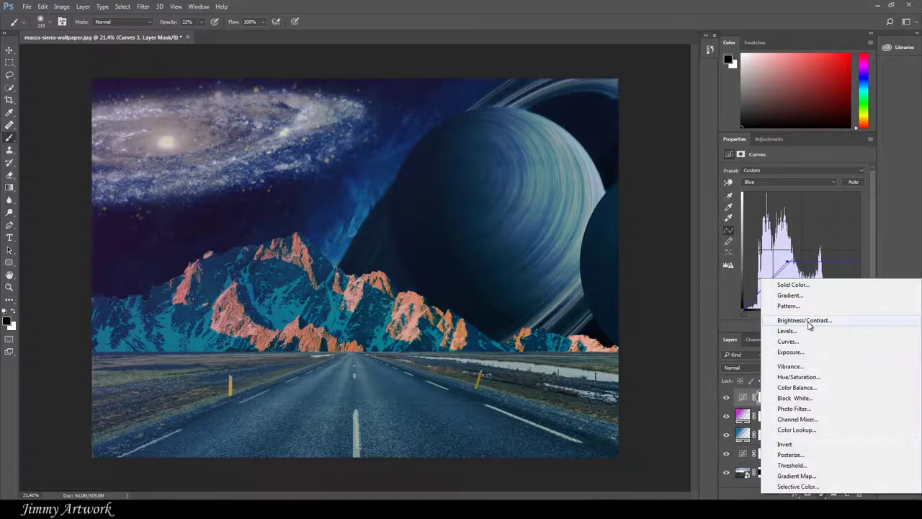
{"action": "left_click", "coordinate": [803, 377]}
{"action": "left_click_drag", "start_coordinate": [793, 195], "coordinate": [802, 194]}
{"action": "left_click_drag", "start_coordinate": [794, 212], "coordinate": [784, 212]}
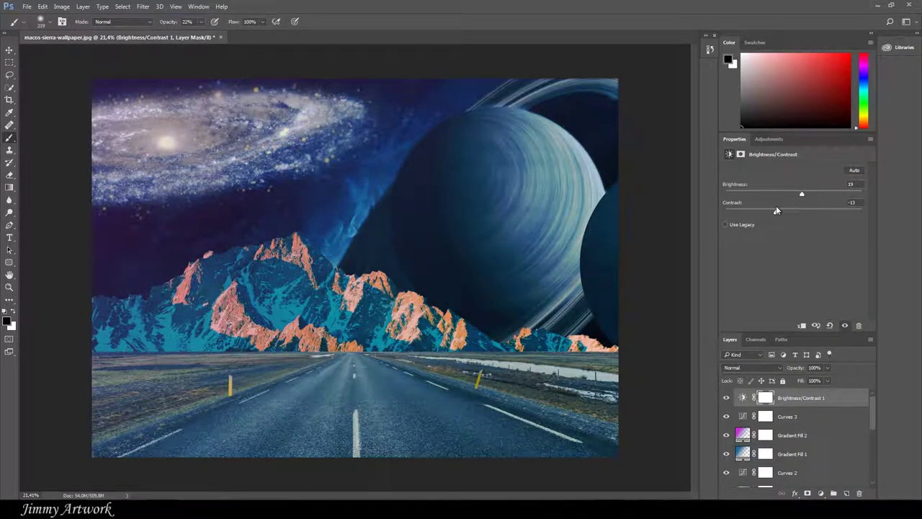
{"action": "left_click", "coordinate": [726, 398]}
{"action": "left_click", "coordinate": [821, 493]}
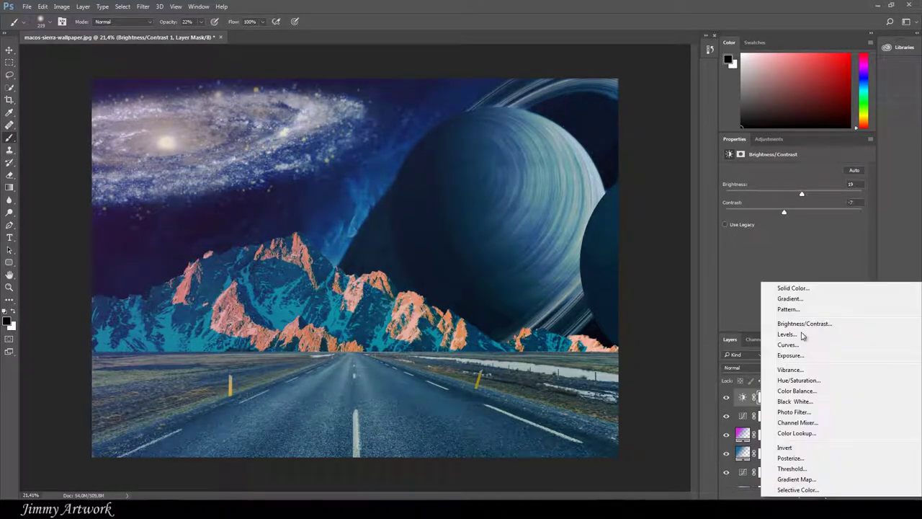
{"action": "key", "text": "Escape"}
{"action": "left_click", "coordinate": [847, 494]}
Paint soft purple and pink glows over the planet and mountains using Layer 0's selection
{"action": "left_click_drag", "start_coordinate": [375, 281], "coordinate": [438, 171]}
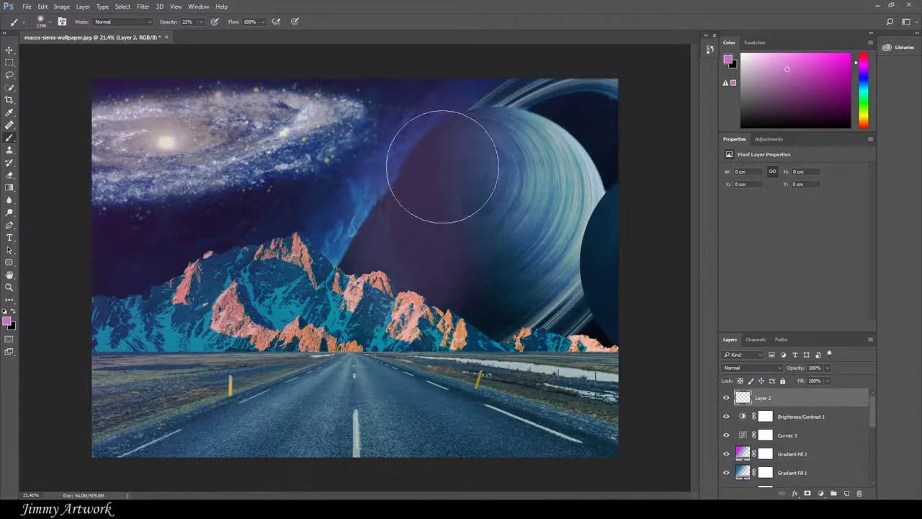
{"action": "left_click_drag", "start_coordinate": [268, 323], "coordinate": [262, 329]}
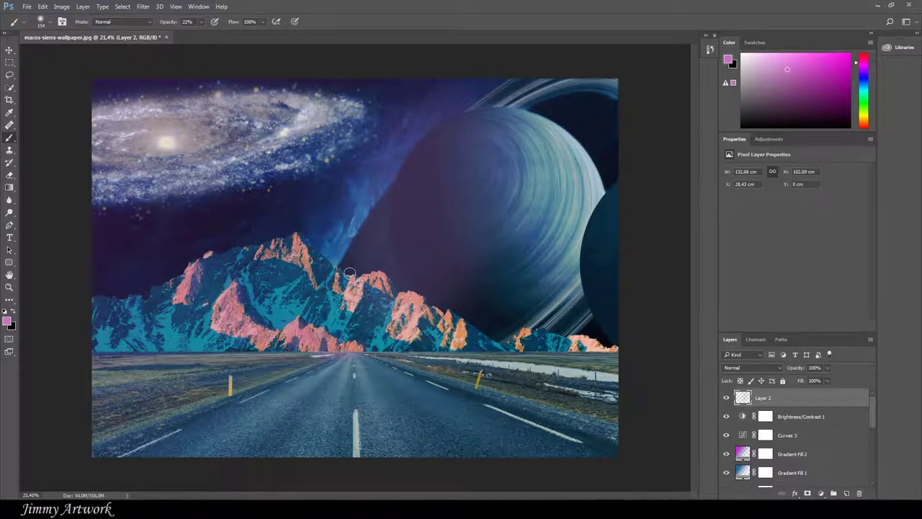
{"action": "scroll", "coordinate": [793, 433], "scroll_direction": "down", "scroll_amount": 5}
{"action": "left_click", "coordinate": [765, 454], "text": "ctrl"}
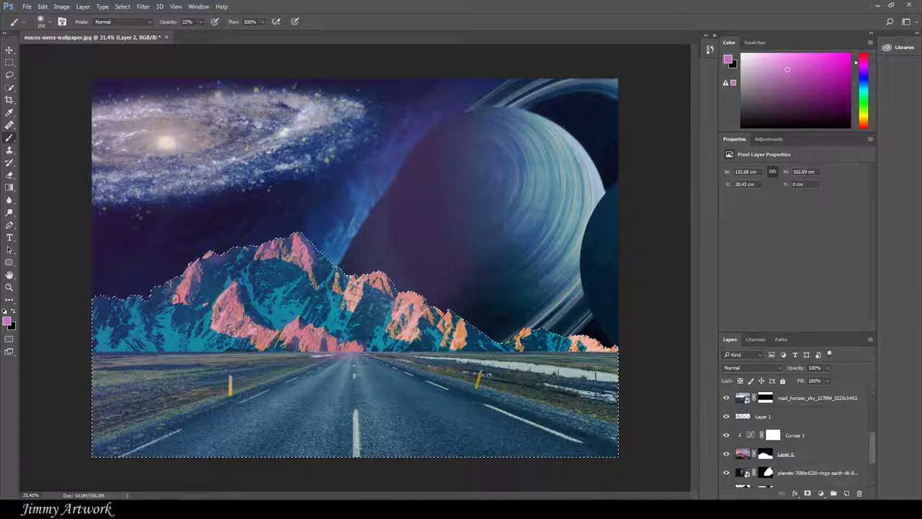
{"action": "left_click_drag", "start_coordinate": [158, 274], "coordinate": [613, 346]}
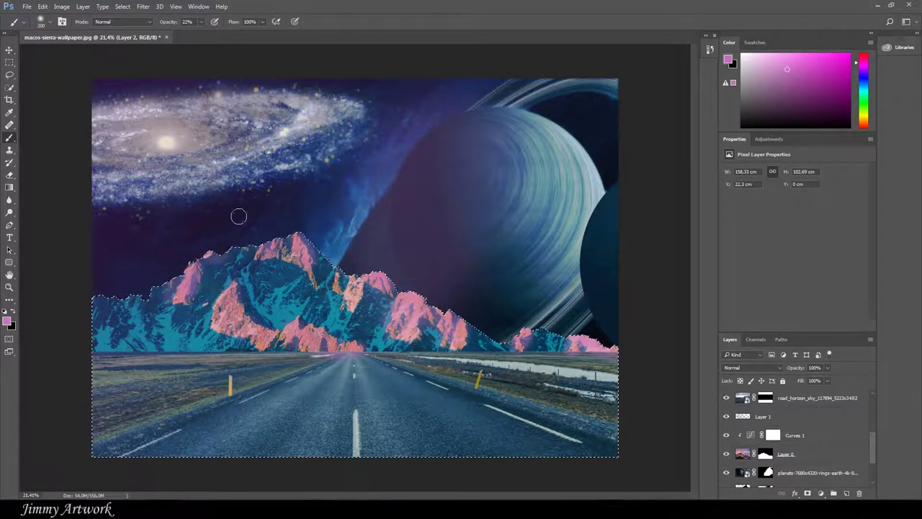
{"action": "key", "text": "bracketright"}
{"action": "key", "text": "bracketright"}
{"action": "key", "text": "bracketright"}
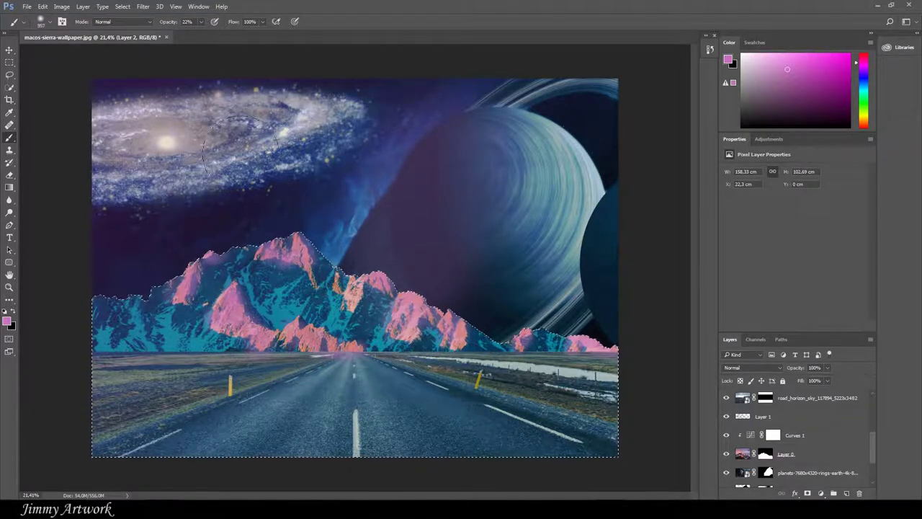
{"action": "key", "text": "ctrl+d"}
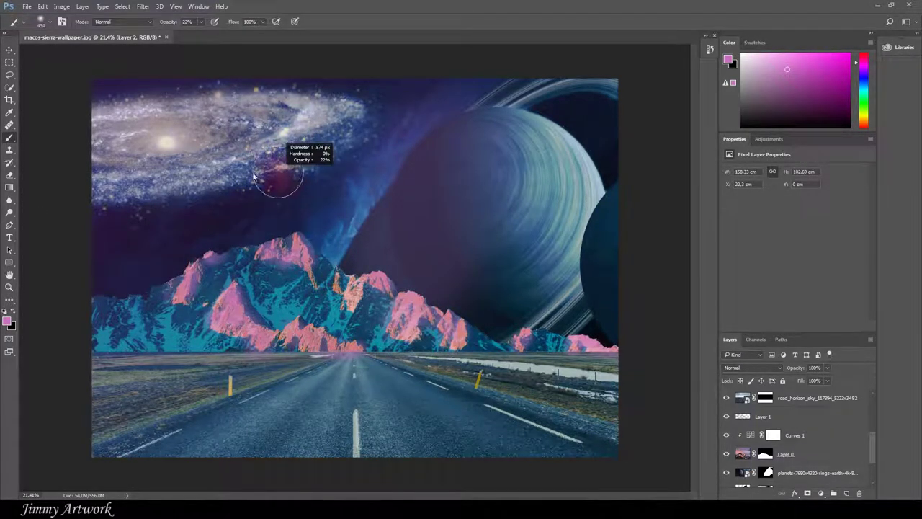
Brush a deeper magenta glow over the galaxy's left side
{"action": "left_click_drag", "start_coordinate": [254, 176], "coordinate": [131, 113]}
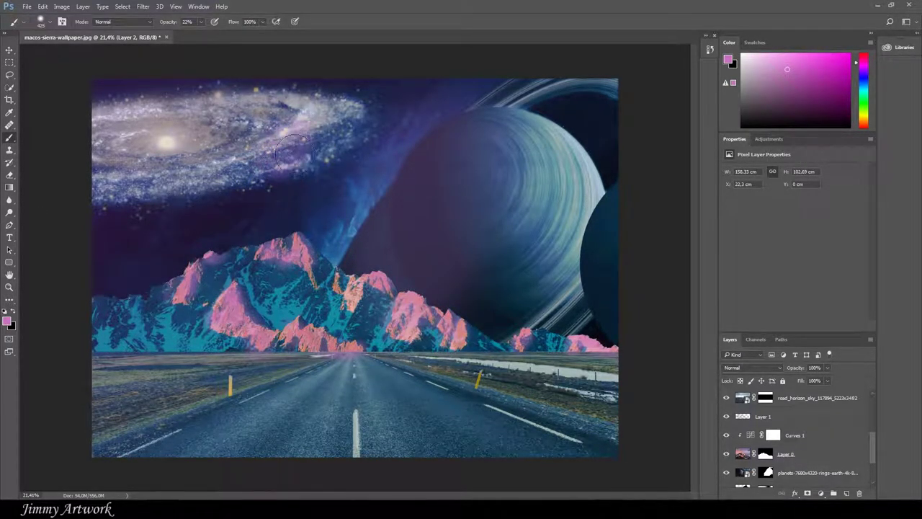
{"action": "left_click", "coordinate": [8, 321]}
{"action": "left_click", "coordinate": [653, 303]}
{"action": "left_click", "coordinate": [766, 260]}
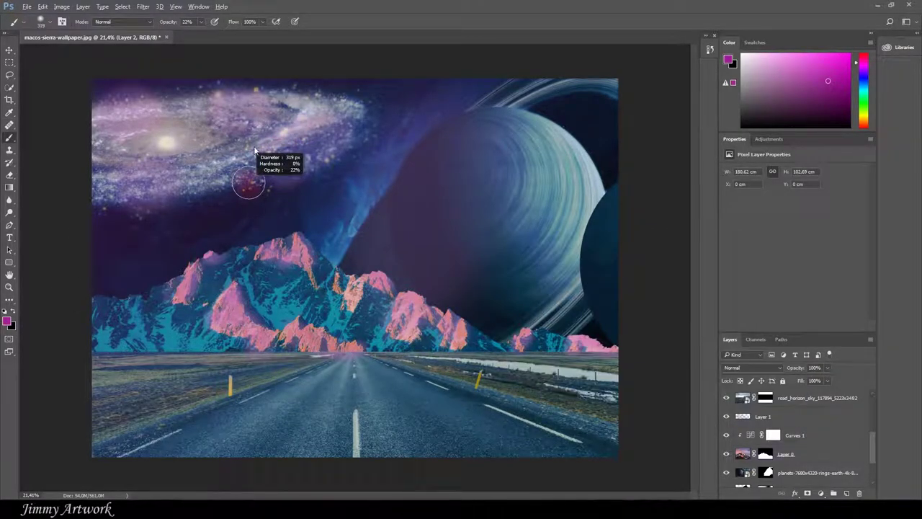
{"action": "left_click_drag", "start_coordinate": [237, 117], "coordinate": [129, 127]}
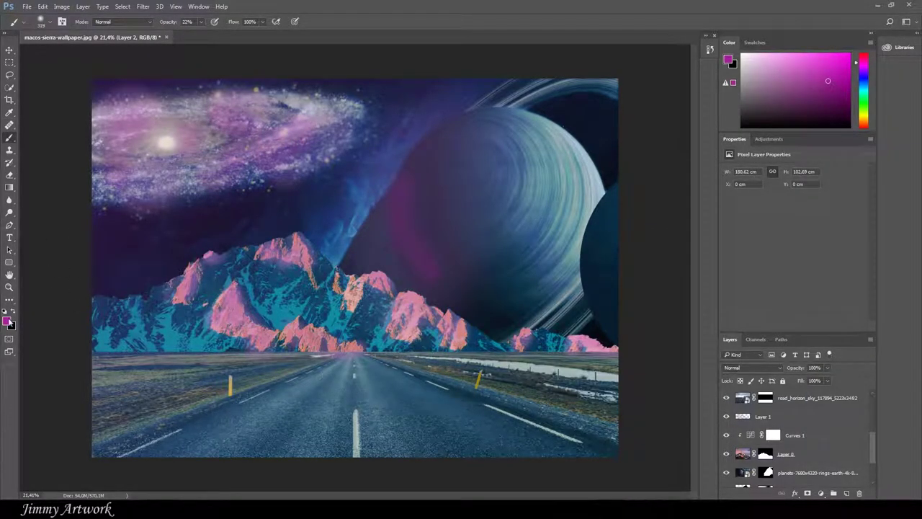
Paint a white glow at 13% opacity on the galaxy centre
{"action": "key", "text": "d"}
{"action": "key", "text": "x"}
{"action": "key", "text": "1"}
{"action": "key", "text": "3"}
{"action": "scroll", "coordinate": [403, 255], "scroll_direction": "down", "scroll_amount": 1}
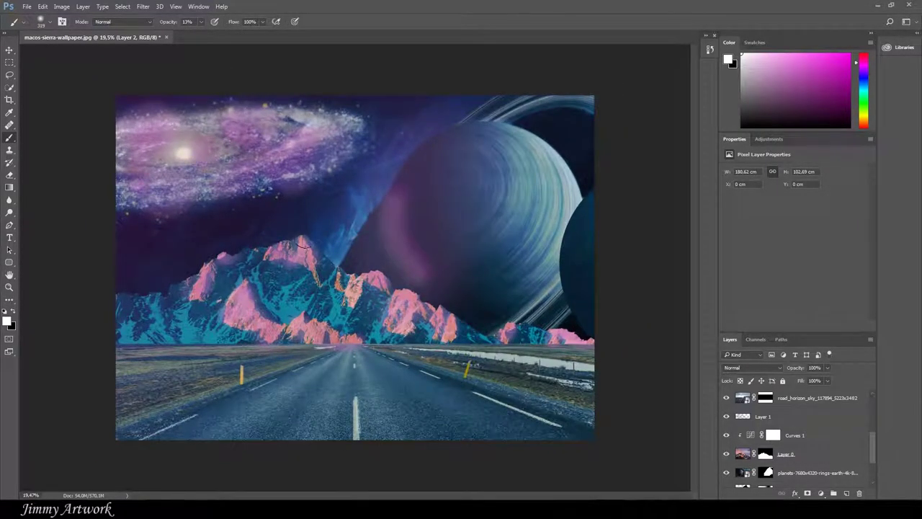
{"action": "left_click", "coordinate": [183, 164]}
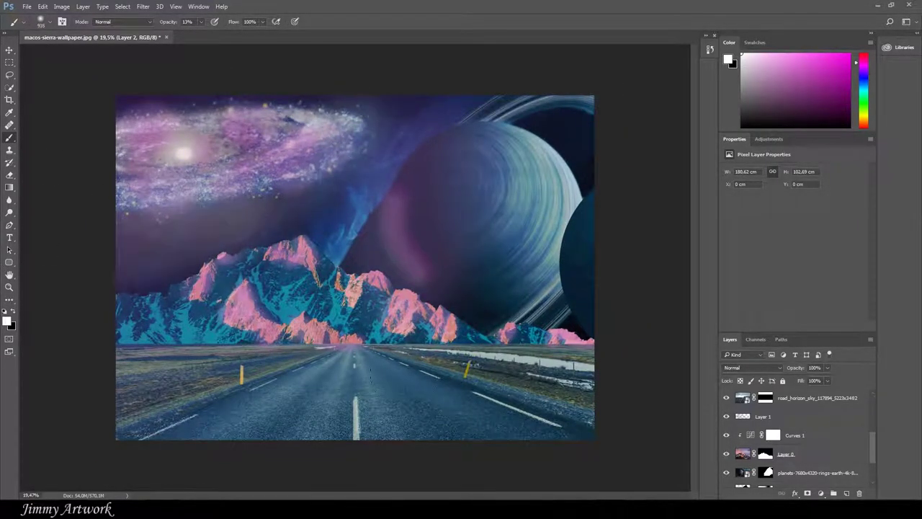
Paint a light pink-purple glow over the road with an enlarged brush
{"action": "left_click", "coordinate": [8, 322]}
{"action": "left_click", "coordinate": [619, 285]}
{"action": "left_click", "coordinate": [767, 261]}
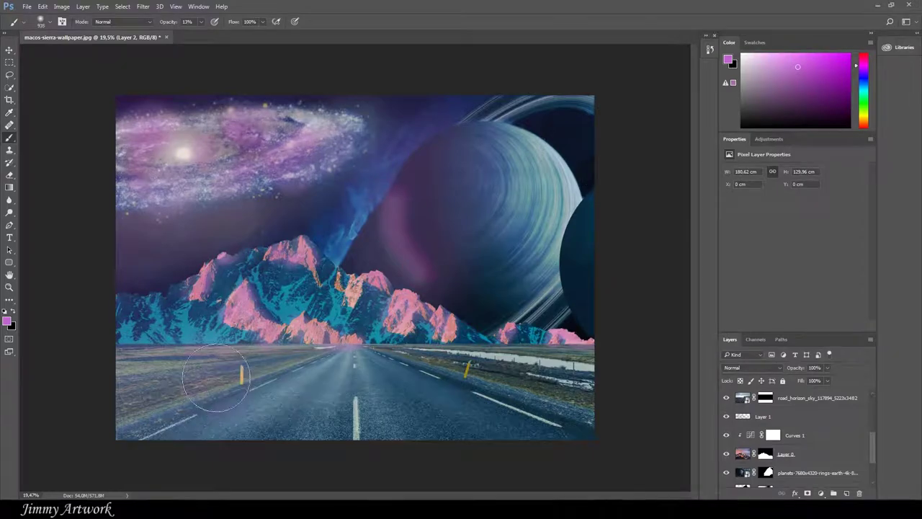
{"action": "mouse_move", "coordinate": [303, 407]}
{"action": "left_mouse_down"}
{"action": "mouse_move", "coordinate": [274, 405]}
{"action": "mouse_move", "coordinate": [324, 376]}
{"action": "left_mouse_up"}
{"action": "left_click", "coordinate": [9, 322]}
{"action": "left_click", "coordinate": [620, 286]}
{"action": "left_click", "coordinate": [768, 261]}
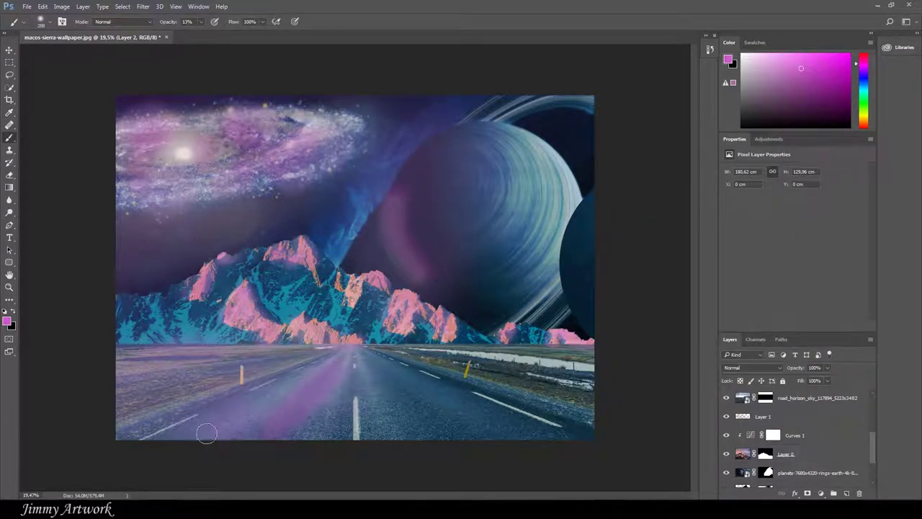
Set Layer 2 to Overlay blending and lower its opacity
{"action": "scroll", "coordinate": [792, 432], "scroll_direction": "up", "scroll_amount": 5}
{"action": "left_click", "coordinate": [751, 367]}
{"action": "left_click", "coordinate": [777, 344]}
{"action": "left_click_drag", "start_coordinate": [827, 367], "coordinate": [784, 379]}
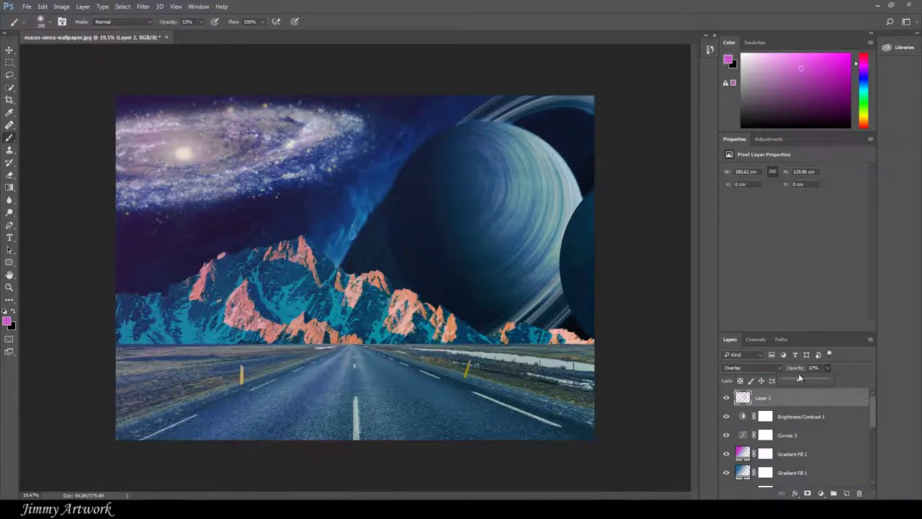
{"action": "left_click_drag", "start_coordinate": [802, 375], "coordinate": [823, 382]}
{"action": "scroll", "coordinate": [793, 432], "scroll_direction": "down", "scroll_amount": 5}
Feather Layer 0's mask to about 748.7 px
{"action": "left_click", "coordinate": [766, 403]}
{"action": "left_click", "coordinate": [732, 234]}
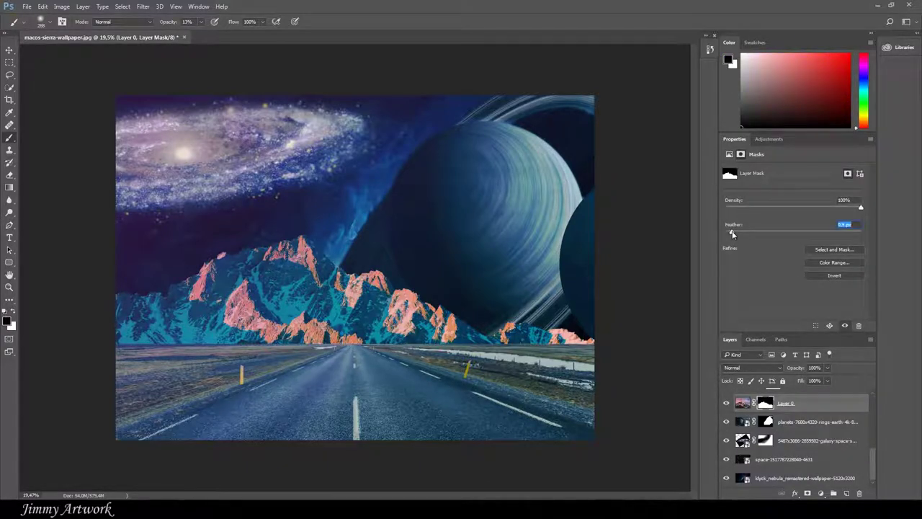
{"action": "left_click_drag", "start_coordinate": [746, 231], "coordinate": [854, 224]}
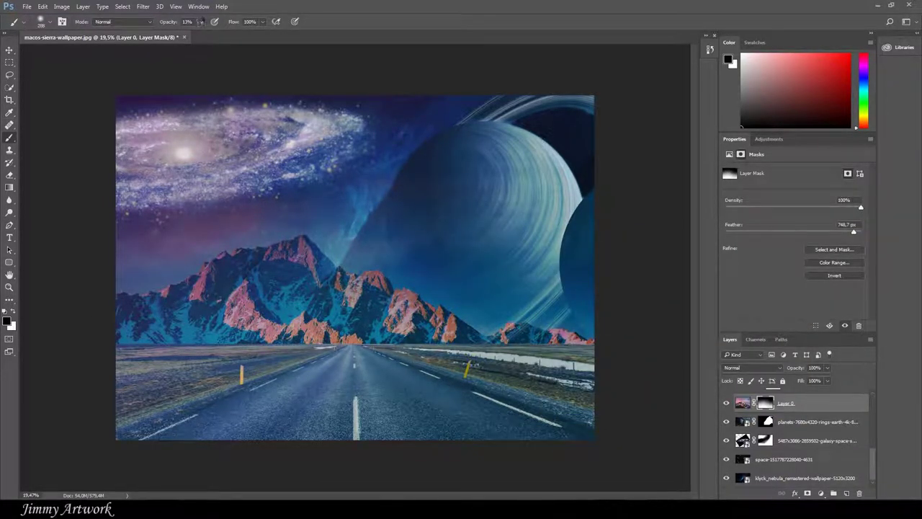
{"action": "type", "text": "76"}
Switch to white paint with the brush at 90% opacity and 180 px size
{"action": "key", "text": "x"}
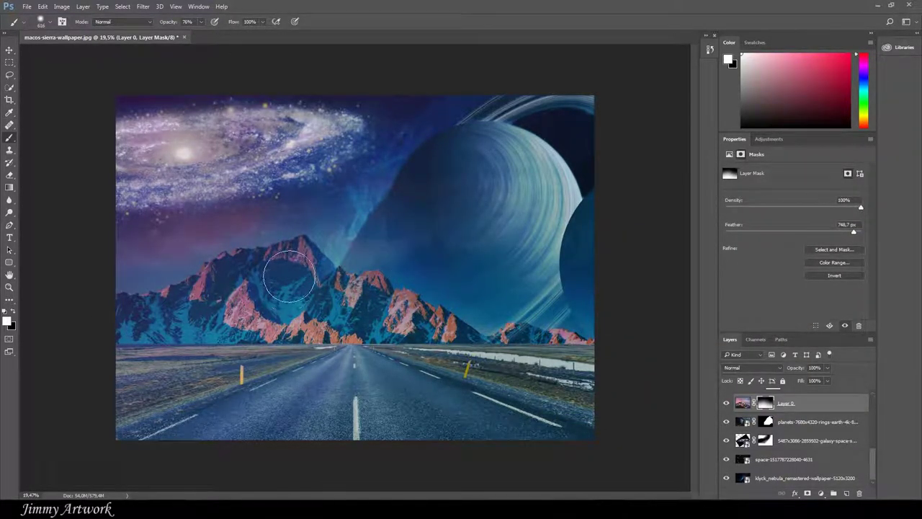
{"action": "right_click", "coordinate": [300, 306], "text": "alt"}
{"action": "left_click", "coordinate": [220, 155]}
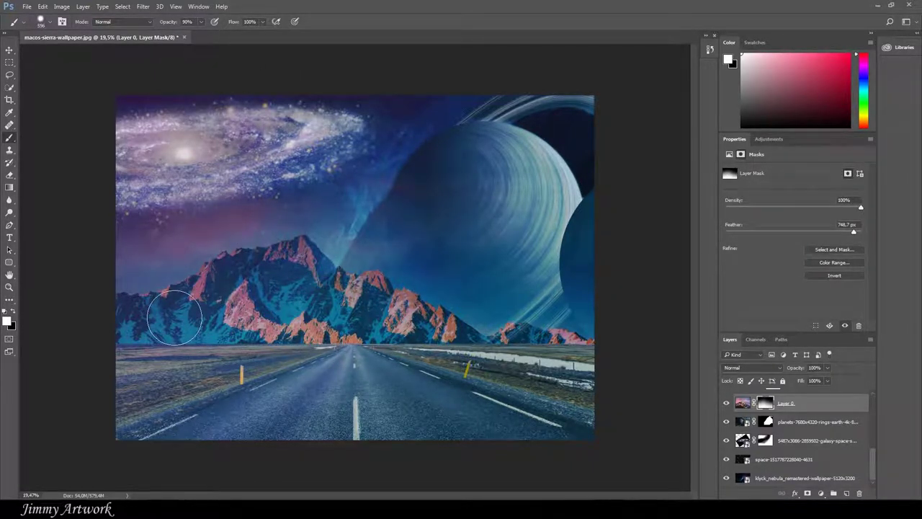
{"action": "right_click", "coordinate": [292, 282]}
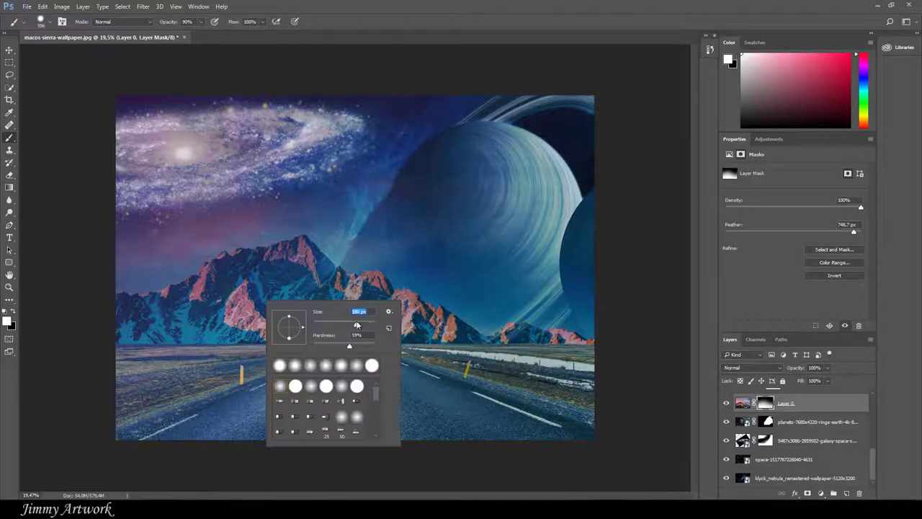
{"action": "double_click", "coordinate": [396, 393]}
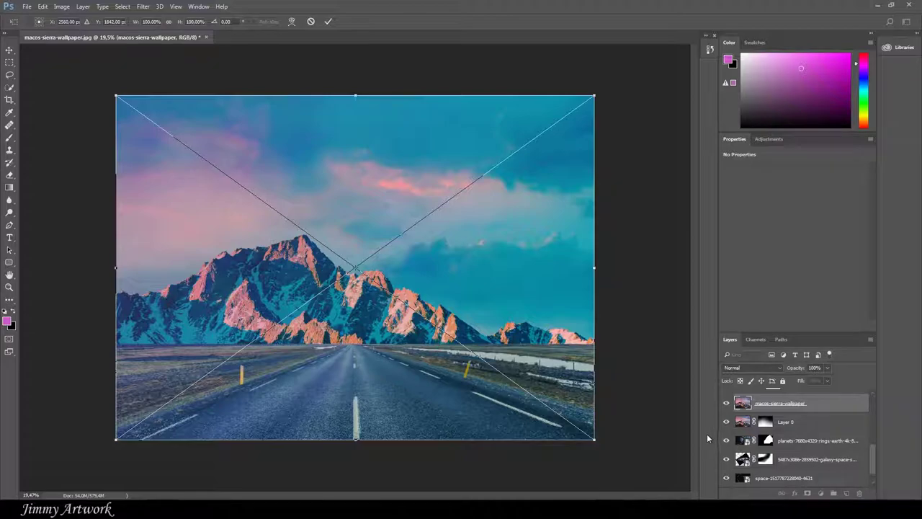
Commit the placed macos-sierra-wallpaper image and switch to the Quick Selection tool
{"action": "key", "text": "Return"}
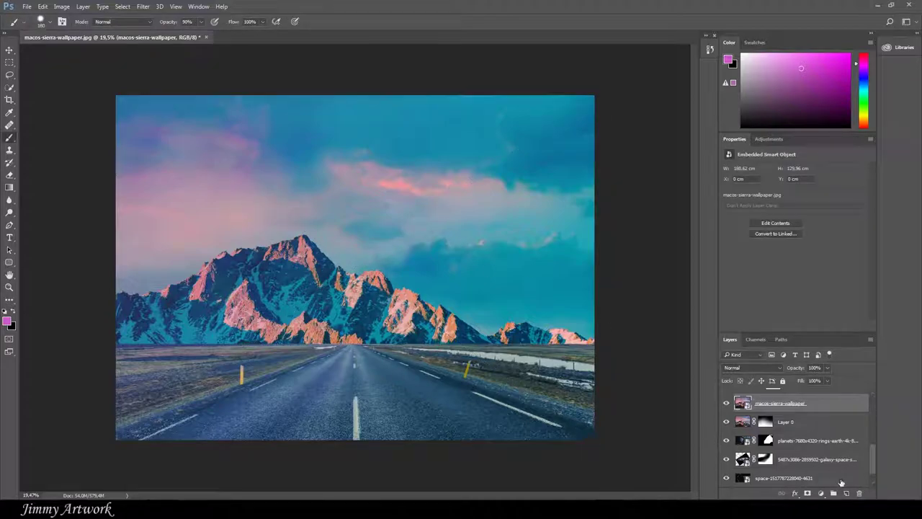
{"action": "key", "text": "w"}
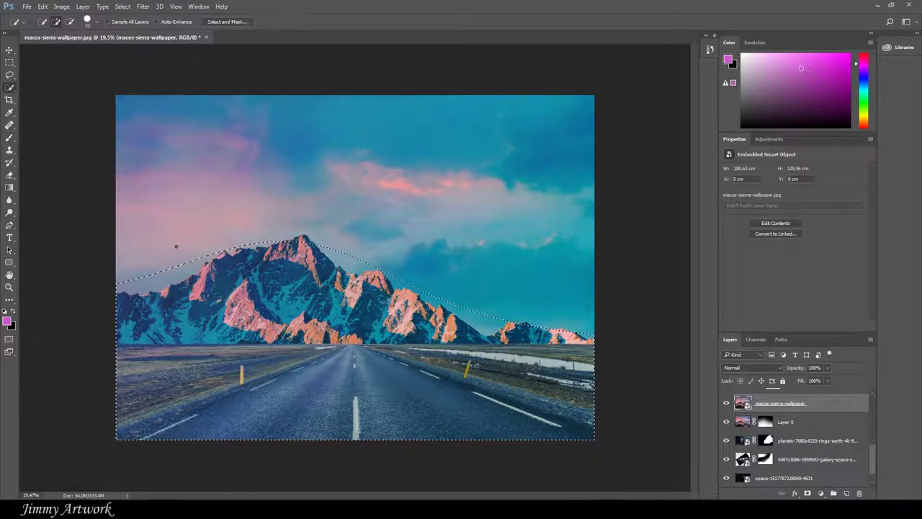
{"action": "scroll", "coordinate": [216, 267], "scroll_direction": "up", "scroll_amount": 3}
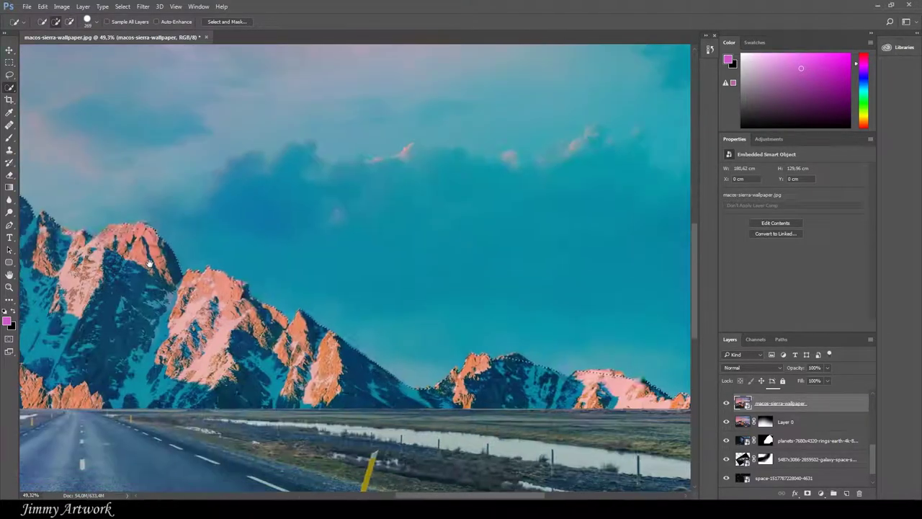
{"action": "scroll", "coordinate": [149, 264], "scroll_direction": "down", "scroll_amount": 5}
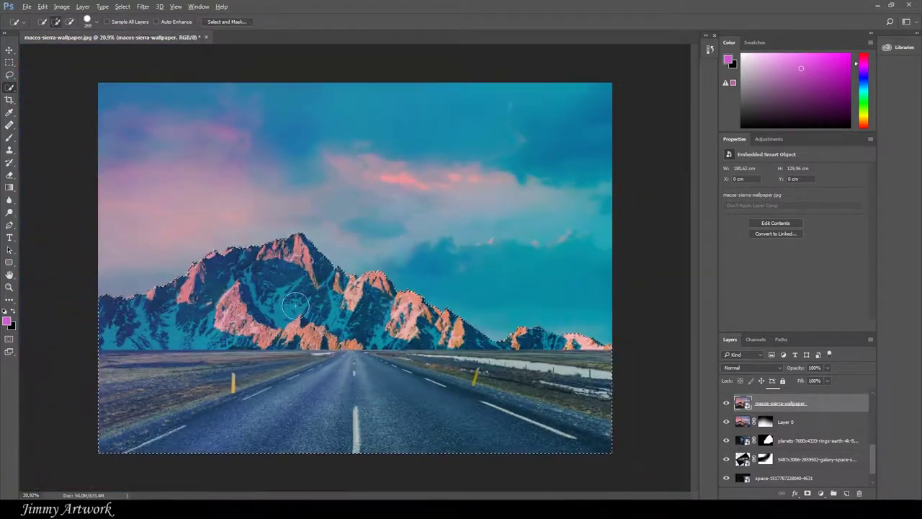
{"action": "key", "text": "Delete"}
{"action": "key", "text": "Return"}
Compare the wallpaper layer on and off, then mask it to the selected mountains
{"action": "right_click", "coordinate": [771, 403]}
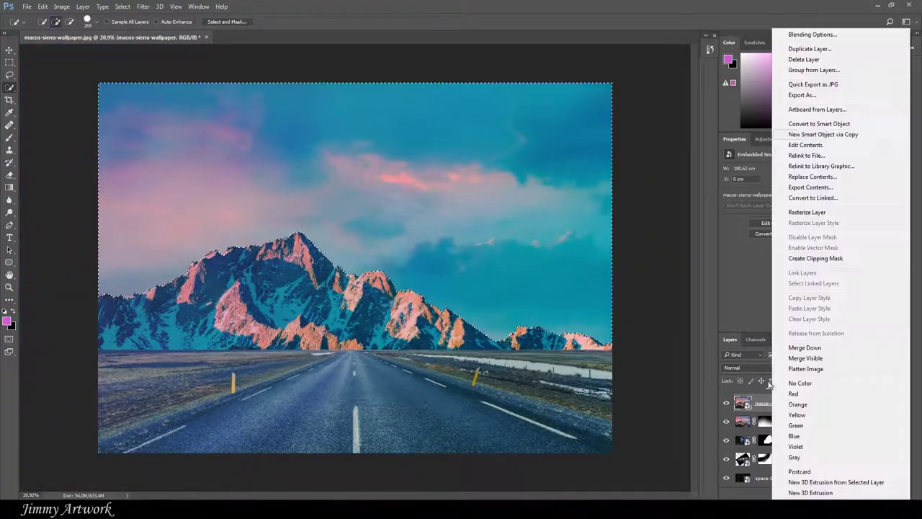
{"action": "key", "text": "Escape"}
{"action": "left_click", "coordinate": [726, 404]}
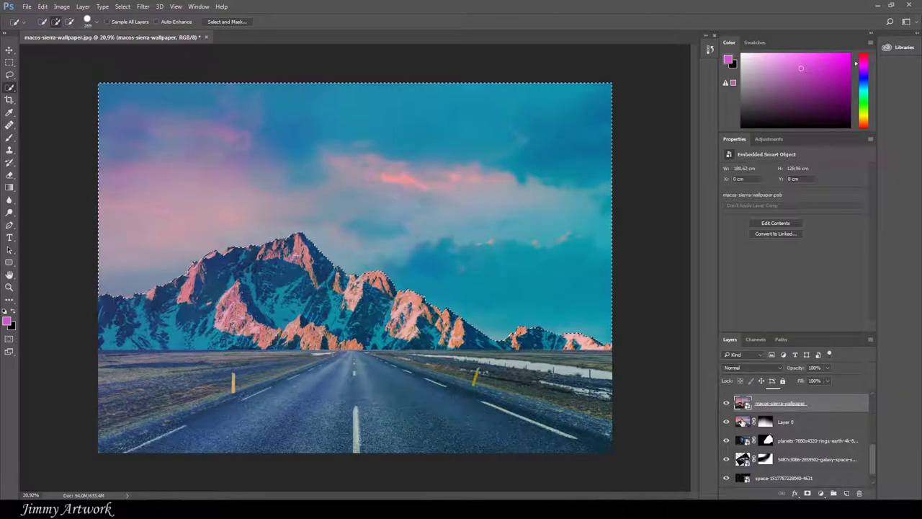
{"action": "left_click", "coordinate": [9, 176]}
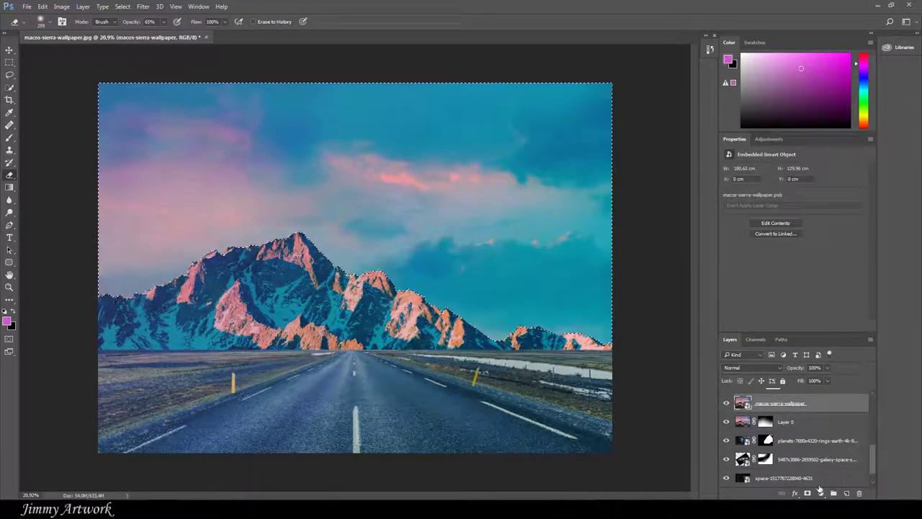
{"action": "left_click", "coordinate": [763, 422]}
{"action": "left_click", "coordinate": [807, 494]}
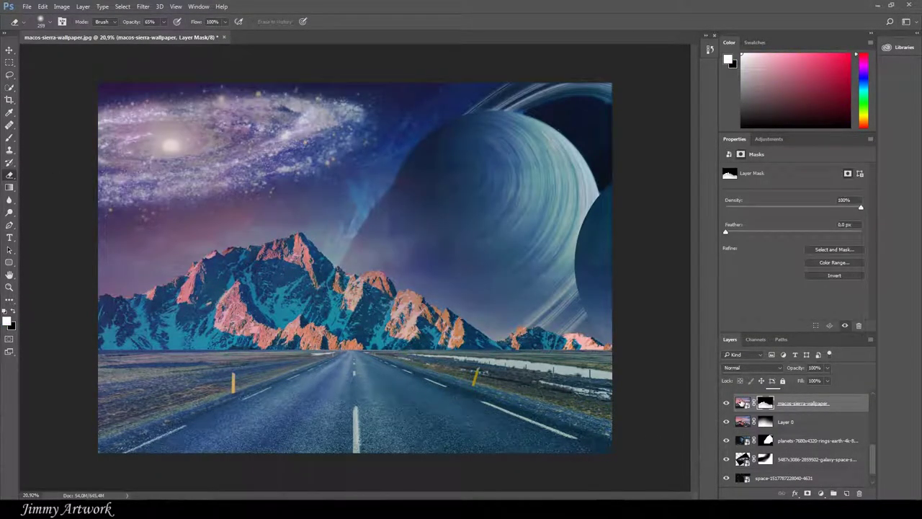
Reorder layers, hide the original mountains, and feather Layer 0's mask to about 450 px
{"action": "left_click_drag", "start_coordinate": [742, 402], "coordinate": [728, 427]}
{"action": "left_click", "coordinate": [727, 424]}
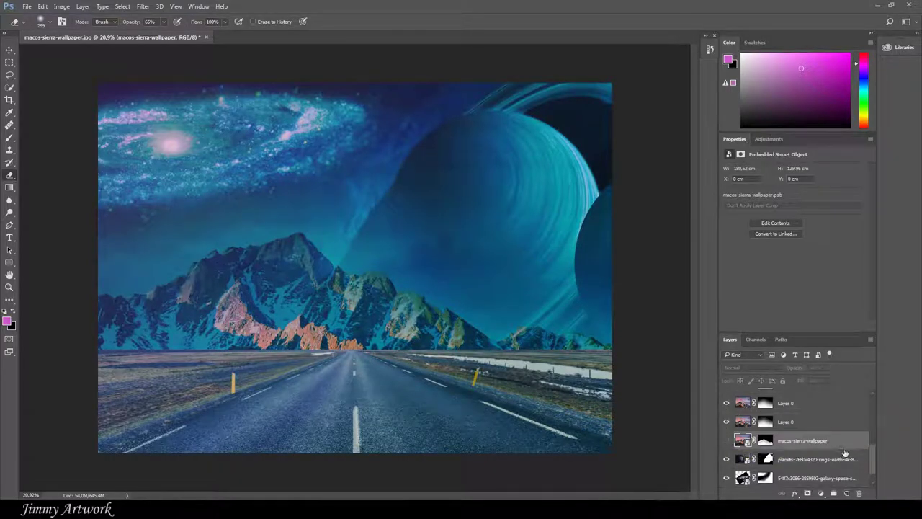
{"action": "left_click", "coordinate": [726, 440]}
{"action": "left_click", "coordinate": [726, 440]}
{"action": "left_click", "coordinate": [727, 440]}
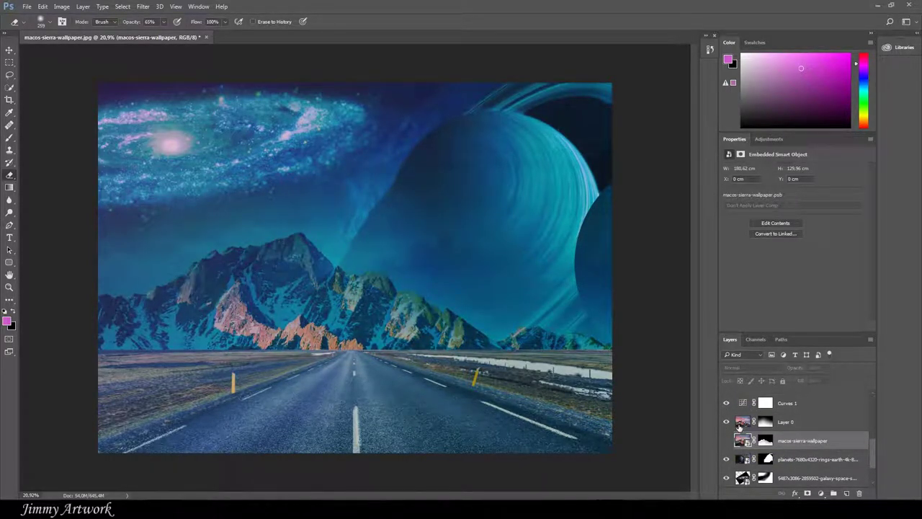
{"action": "left_click", "coordinate": [766, 422]}
{"action": "left_click_drag", "start_coordinate": [852, 234], "coordinate": [844, 232]}
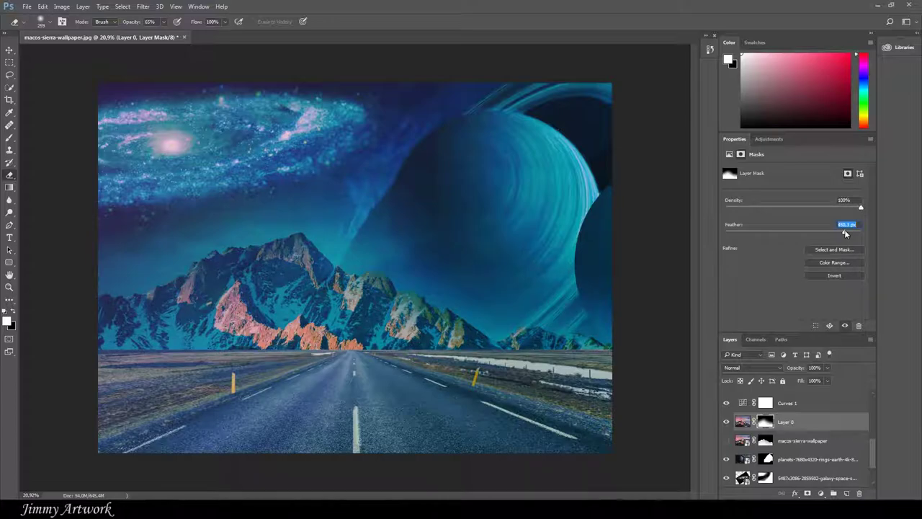
{"action": "left_click", "coordinate": [727, 441]}
{"action": "left_click", "coordinate": [743, 402]}
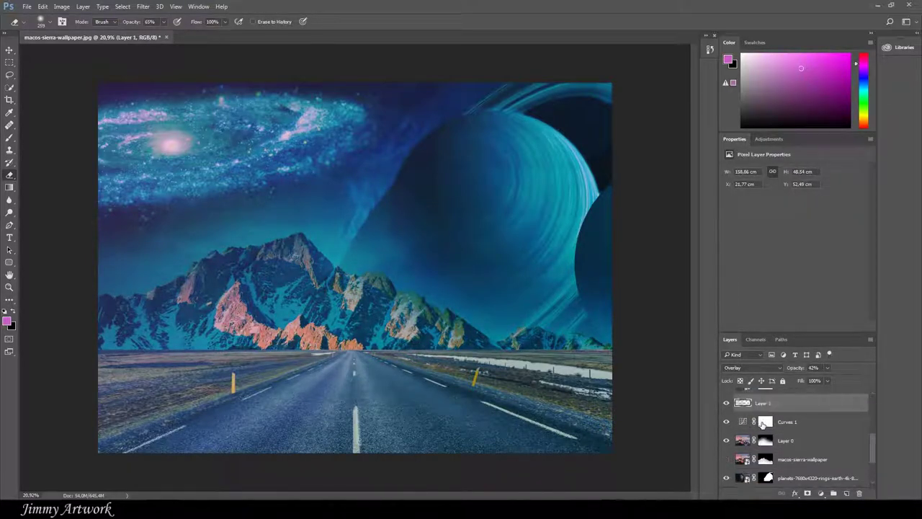
Duplicate Layer 1 and Curves 2, move Curves 2 copy below Layer 0, and mask it in black
{"action": "key", "text": "ctrl+j"}
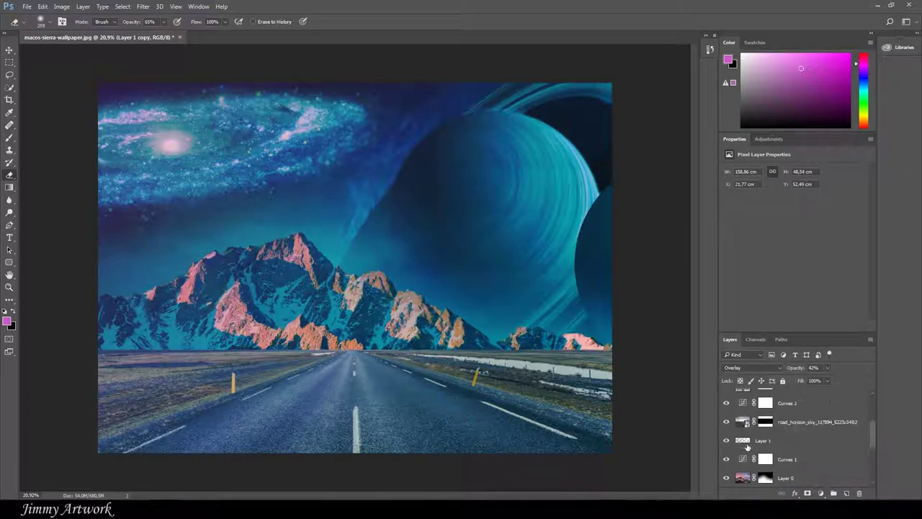
{"action": "left_click", "coordinate": [778, 403]}
{"action": "key", "text": "ctrl+j"}
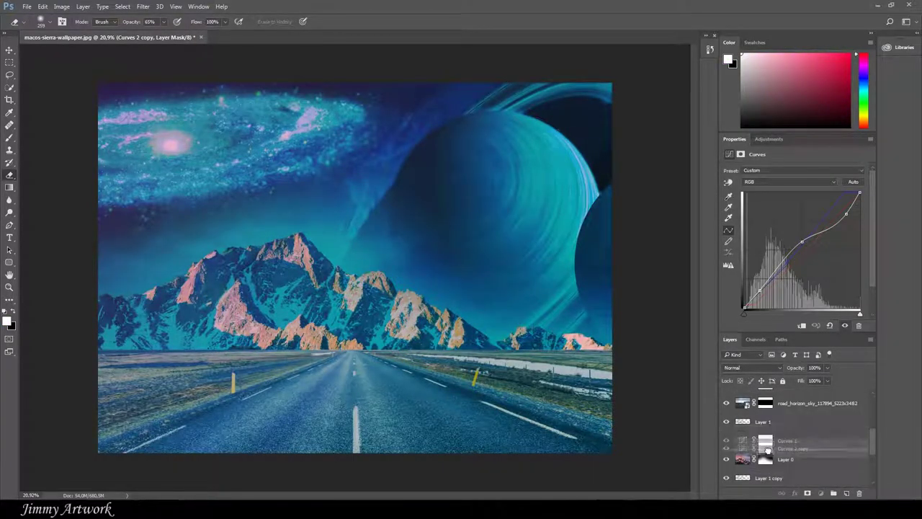
{"action": "left_click_drag", "start_coordinate": [778, 404], "coordinate": [782, 451]}
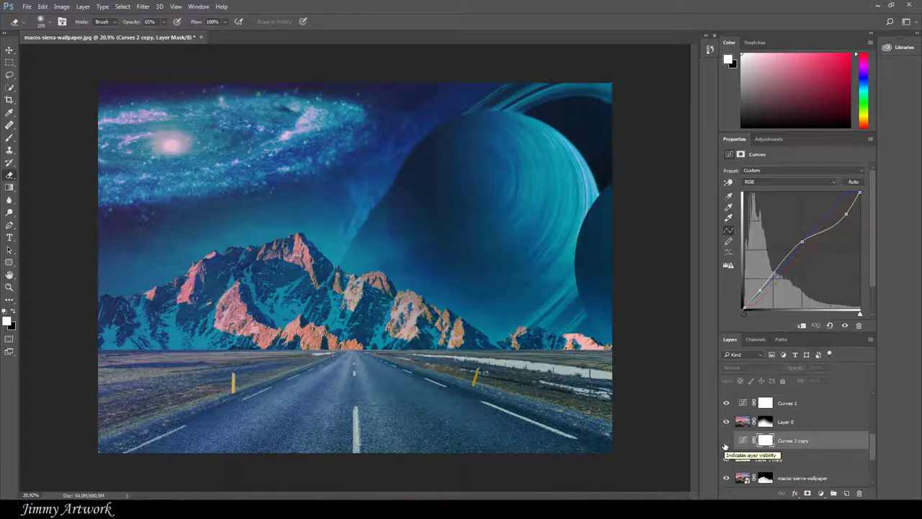
{"action": "left_click", "coordinate": [9, 137]}
{"action": "key", "text": "x"}
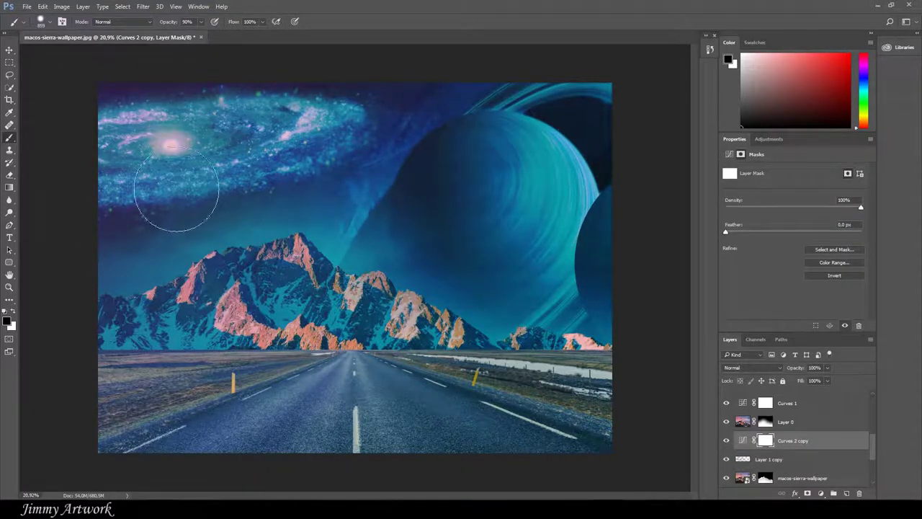
{"action": "left_click_drag", "start_coordinate": [505, 145], "coordinate": [497, 272]}
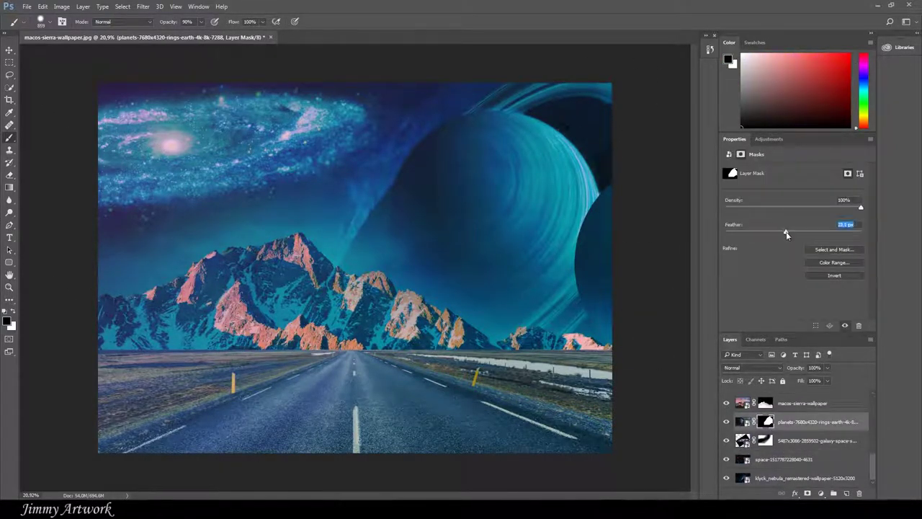
Select the space background layer with white paint, briefly hiding then restoring the layers above
{"action": "left_click", "coordinate": [766, 462]}
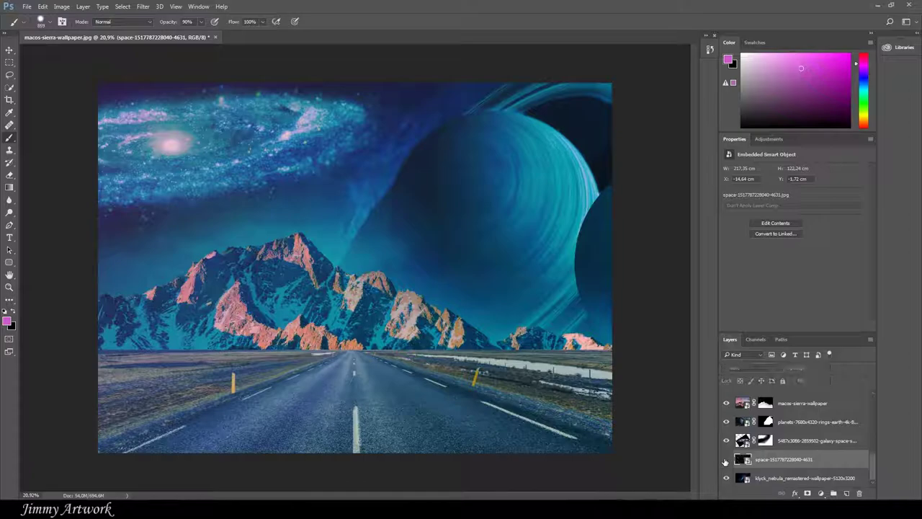
{"action": "key", "text": "d"}
{"action": "key", "text": "x"}
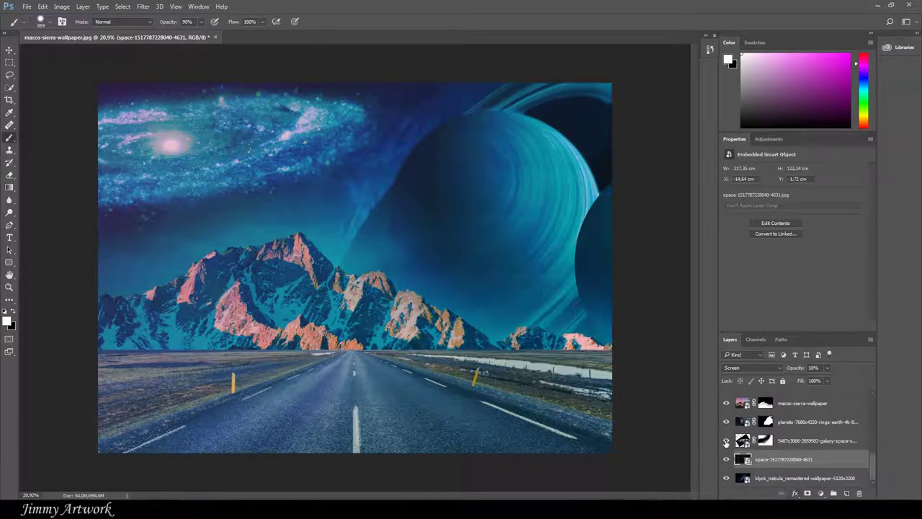
{"action": "left_click_drag", "start_coordinate": [726, 443], "coordinate": [726, 403]}
{"action": "key", "text": "ctrl+z"}
{"action": "scroll", "coordinate": [849, 404], "scroll_direction": "up", "scroll_amount": 3}
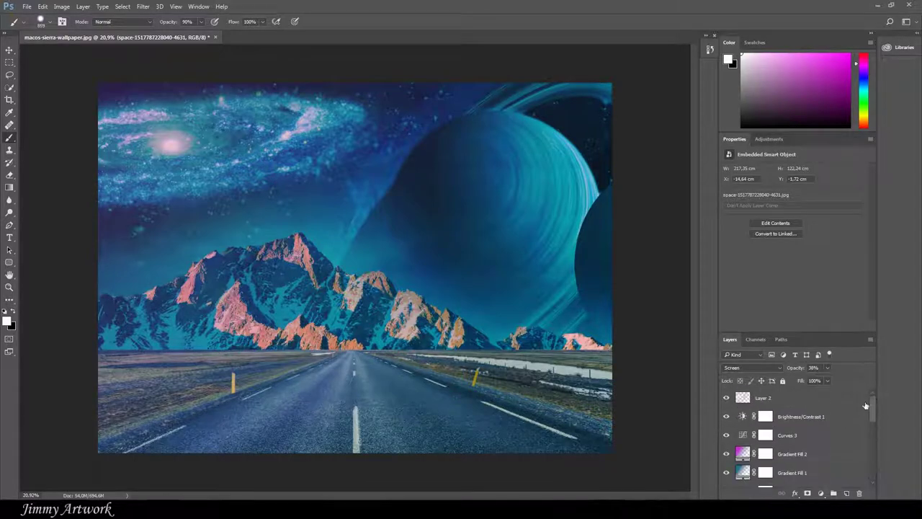
Stamp all visible layers into a merged Layer 3 and duplicate it
{"action": "key", "text": "ctrl+shift+alt+e"}
{"action": "left_click", "coordinate": [822, 493]}
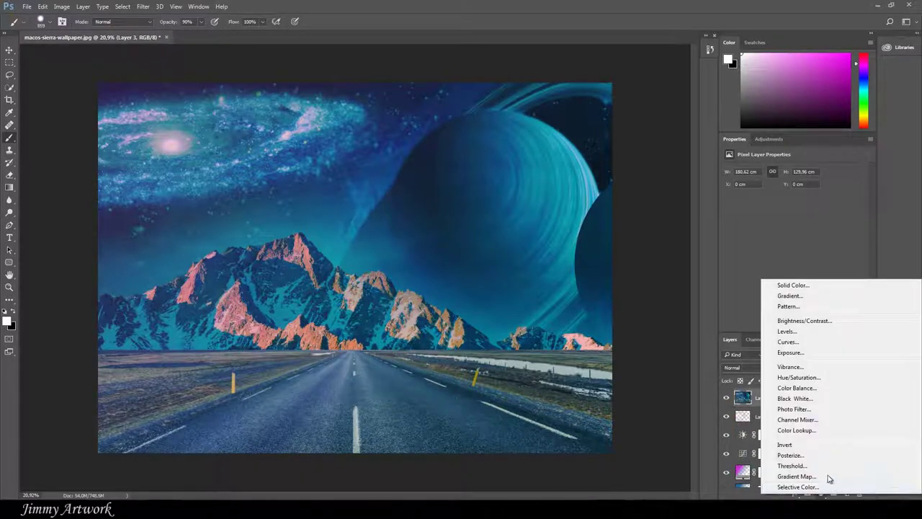
{"action": "key", "text": "Escape"}
{"action": "key", "text": "ctrl+j"}
Apply a Gaussian Blur with an increased radius to Layer 3 copy
{"action": "left_click", "coordinate": [143, 7]}
{"action": "left_click", "coordinate": [296, 147]}
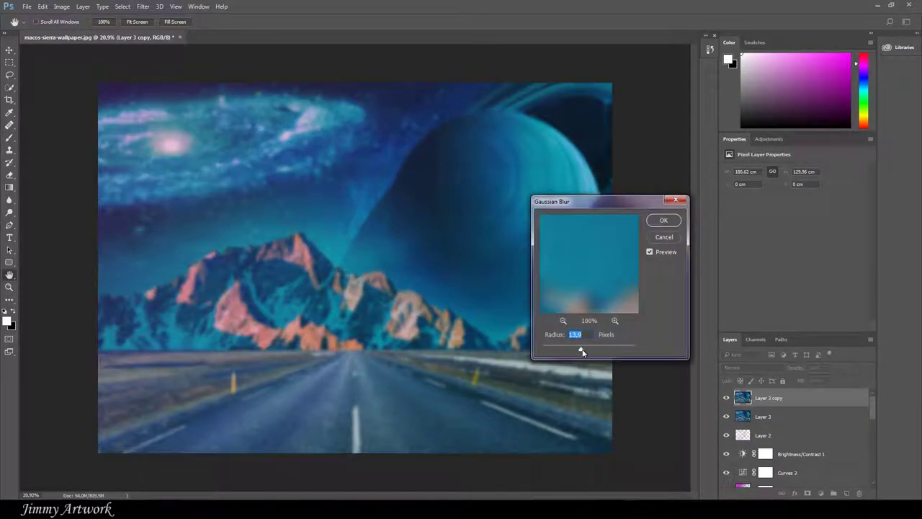
{"action": "left_click_drag", "start_coordinate": [582, 351], "coordinate": [585, 352]}
{"action": "left_click", "coordinate": [664, 219]}
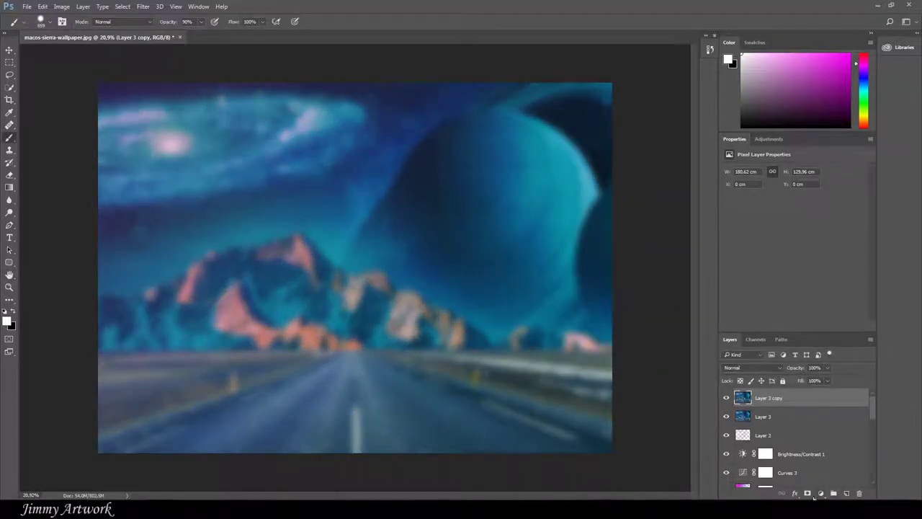
Add a layer mask to the blurred copy and brush black over the mountains
{"action": "left_click", "coordinate": [807, 493]}
{"action": "key", "text": "b"}
{"action": "left_click_drag", "start_coordinate": [159, 289], "coordinate": [598, 324]}
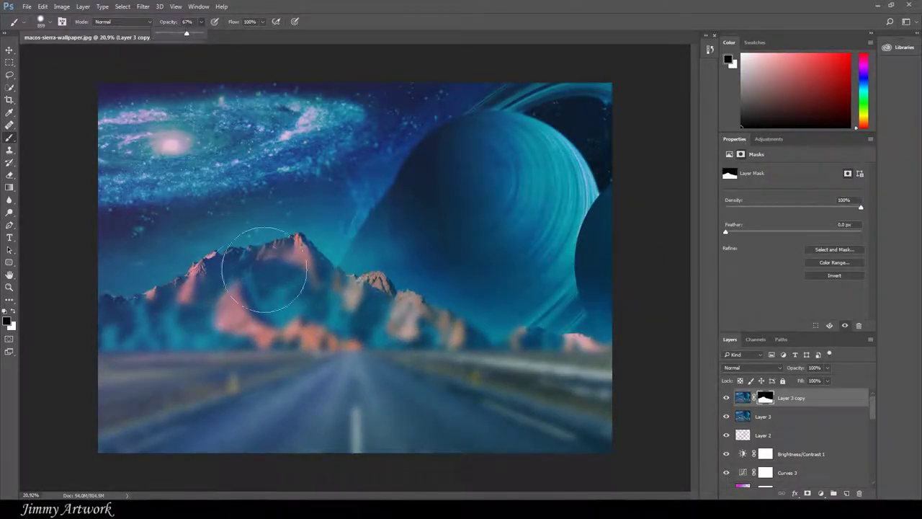
{"action": "key", "text": "6"}
{"action": "key", "text": "7"}
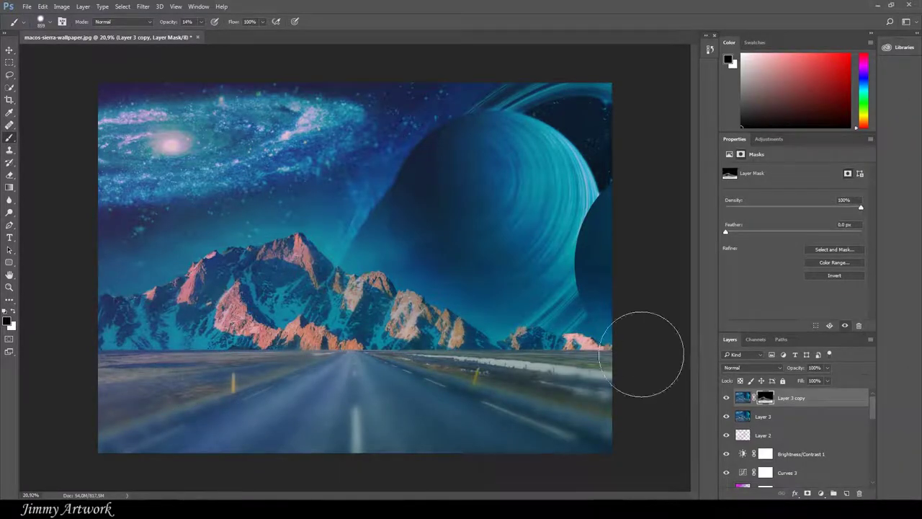
{"action": "left_click", "coordinate": [726, 397]}
Refine the mask at 6–10% brush opacity so the road's right side stays sharp
{"action": "key", "text": "x"}
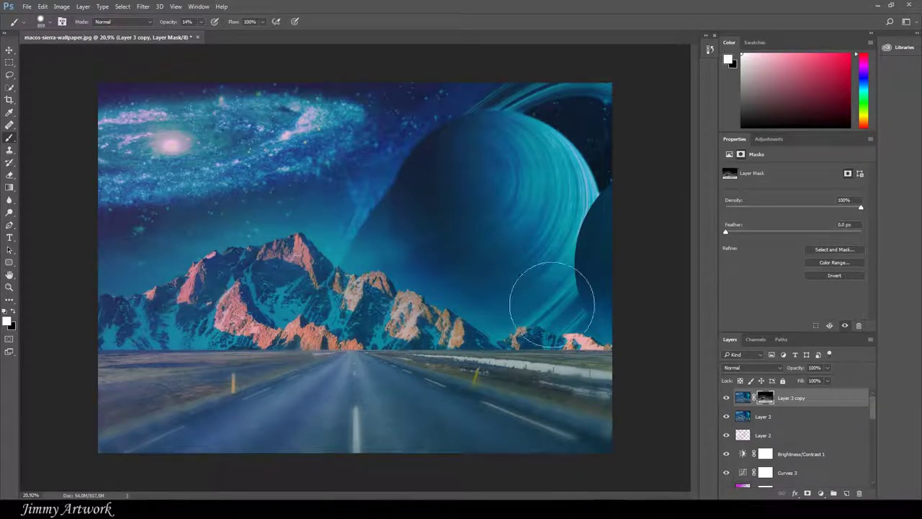
{"action": "left_click_drag", "start_coordinate": [200, 35], "coordinate": [196, 35]}
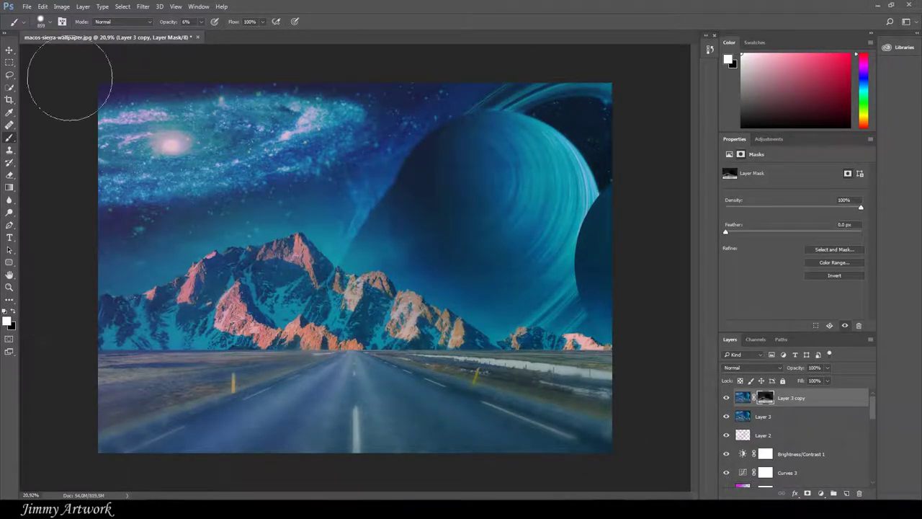
{"action": "left_click_drag", "start_coordinate": [573, 382], "coordinate": [533, 422]}
{"action": "key", "text": "x"}
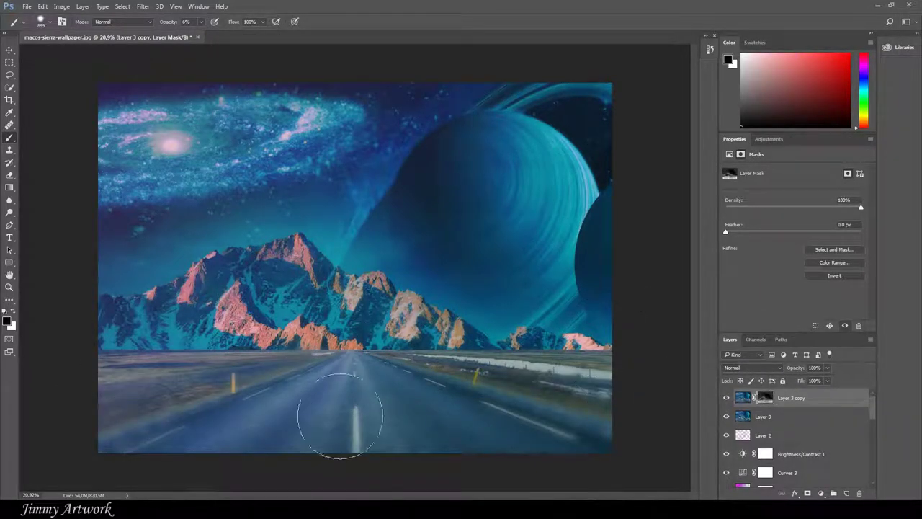
{"action": "left_click", "coordinate": [727, 398]}
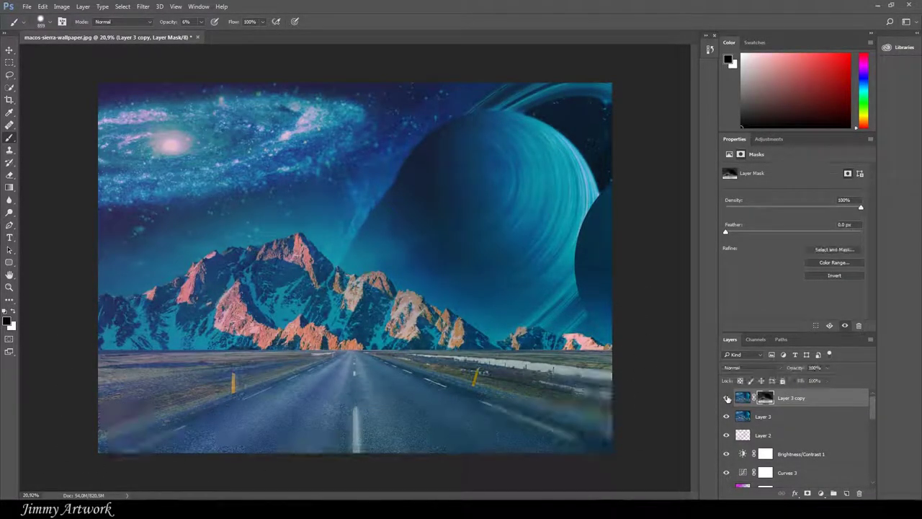
{"action": "key", "text": "x"}
{"action": "key", "text": "1"}
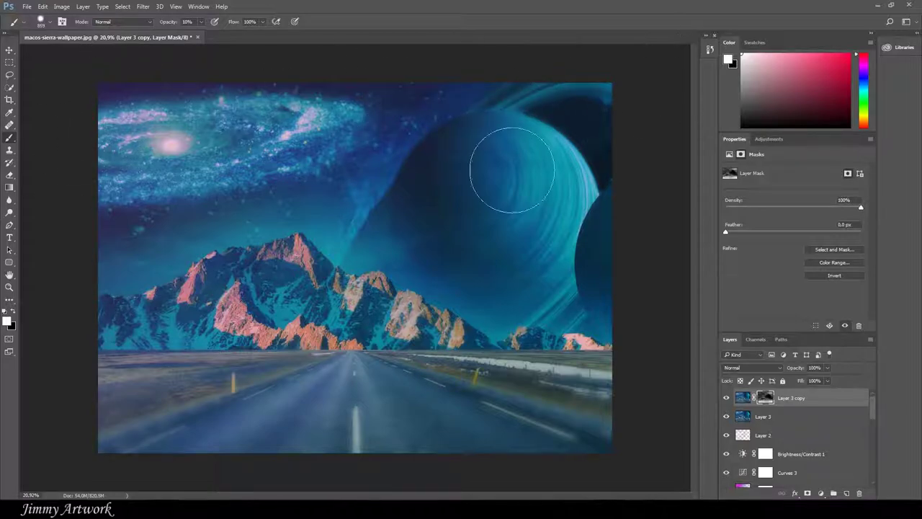
{"action": "key", "text": "x"}
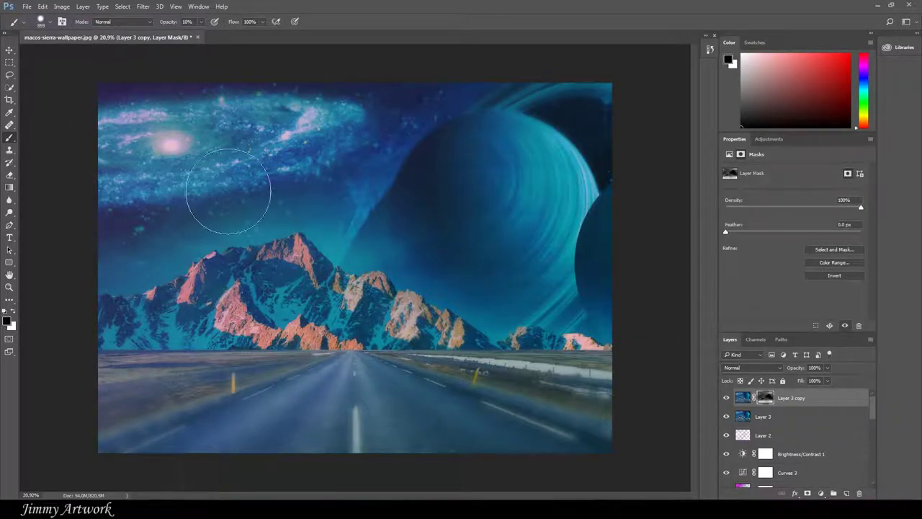
{"action": "left_click_drag", "start_coordinate": [569, 379], "coordinate": [519, 425]}
{"action": "key", "text": "bracketleft"}
{"action": "key", "text": "bracketleft"}
{"action": "key", "text": "bracketleft"}
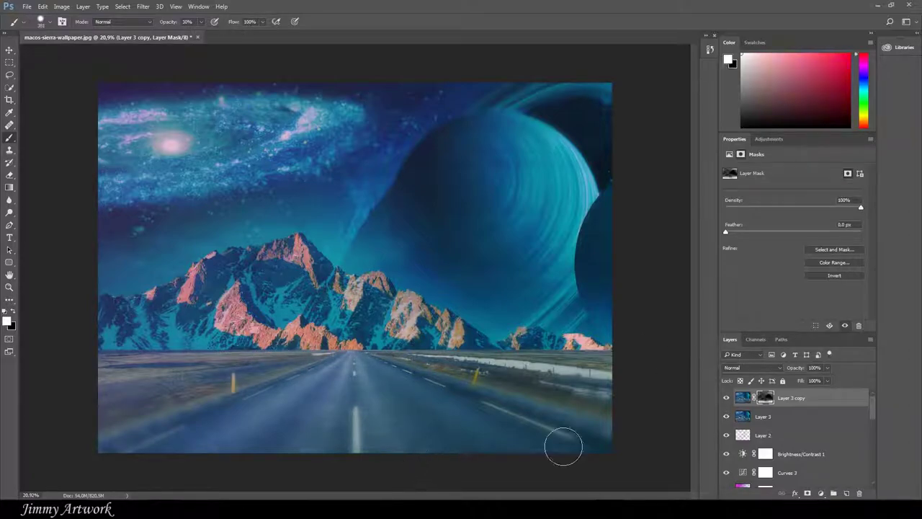
Add a 90° Gradient Fill layer on top and set its colour stop to pale lavender
{"action": "key", "text": "x"}
{"action": "left_click", "coordinate": [743, 398]}
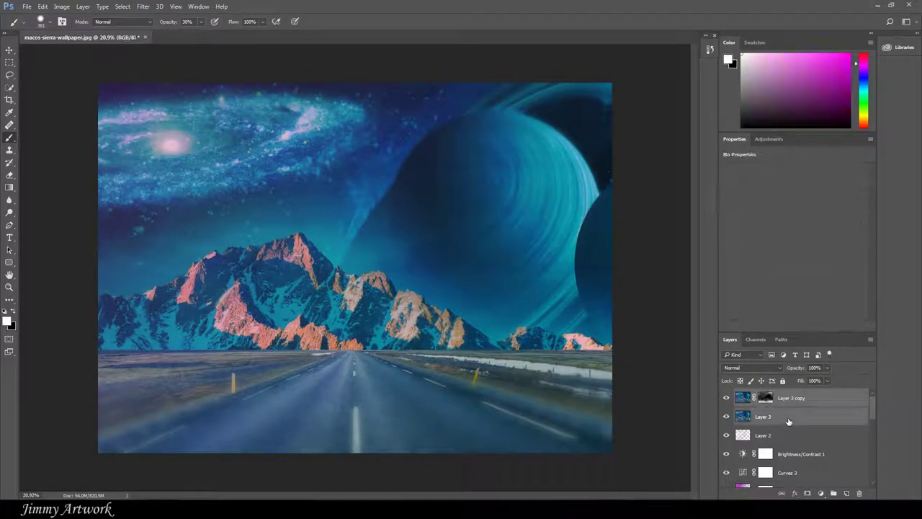
{"action": "left_click", "coordinate": [820, 493]}
{"action": "left_click", "coordinate": [820, 299]}
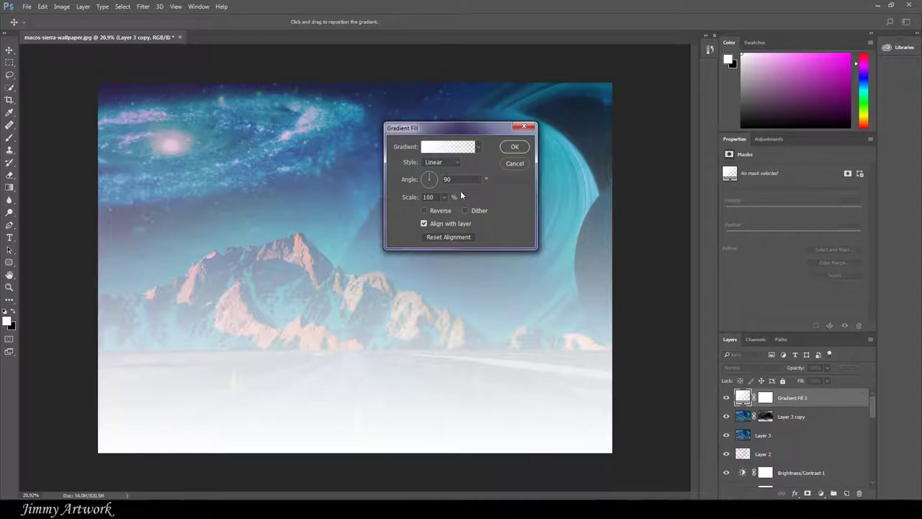
{"action": "left_click", "coordinate": [448, 146]}
{"action": "double_click", "coordinate": [521, 253]}
{"action": "left_click", "coordinate": [683, 301]}
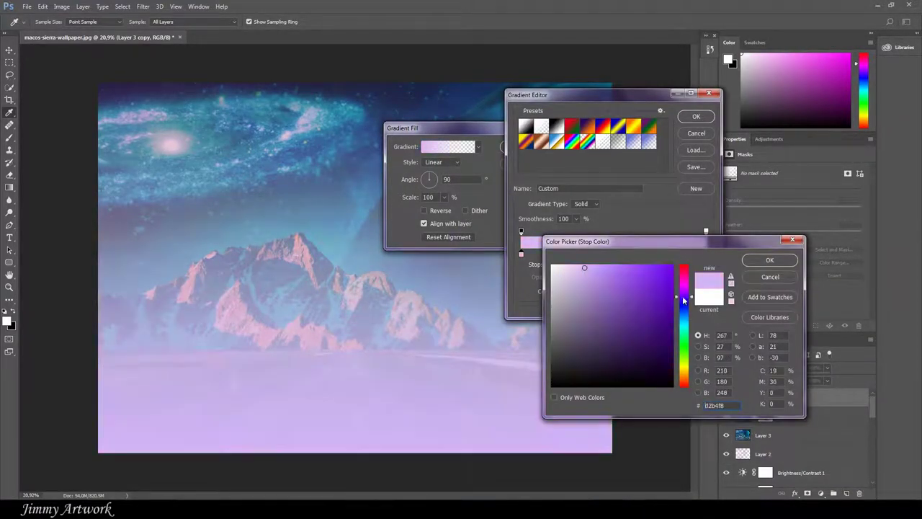